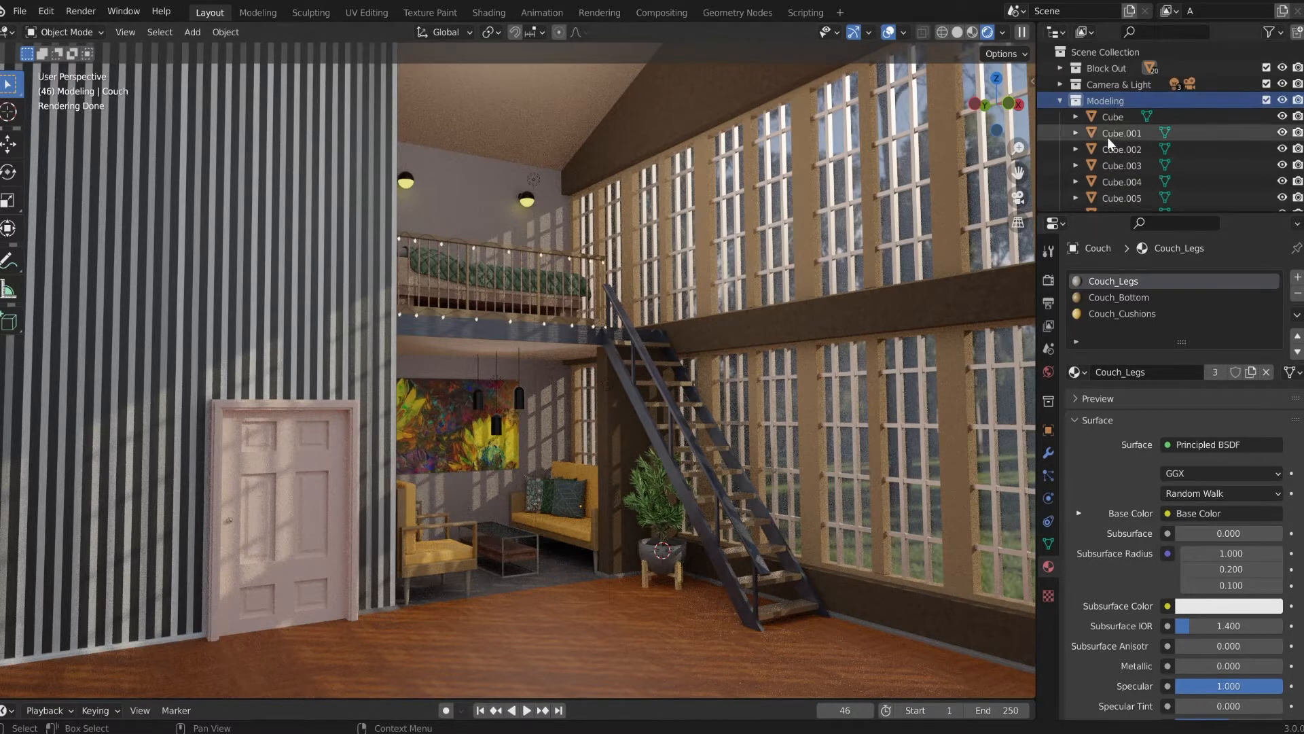
# Step: Enlarge the Outliner area and rename the Cube object in the Modeling collection as Pillow1
pyautogui.moveTo(1121, 211); pyautogui.dragTo(1119, 396)
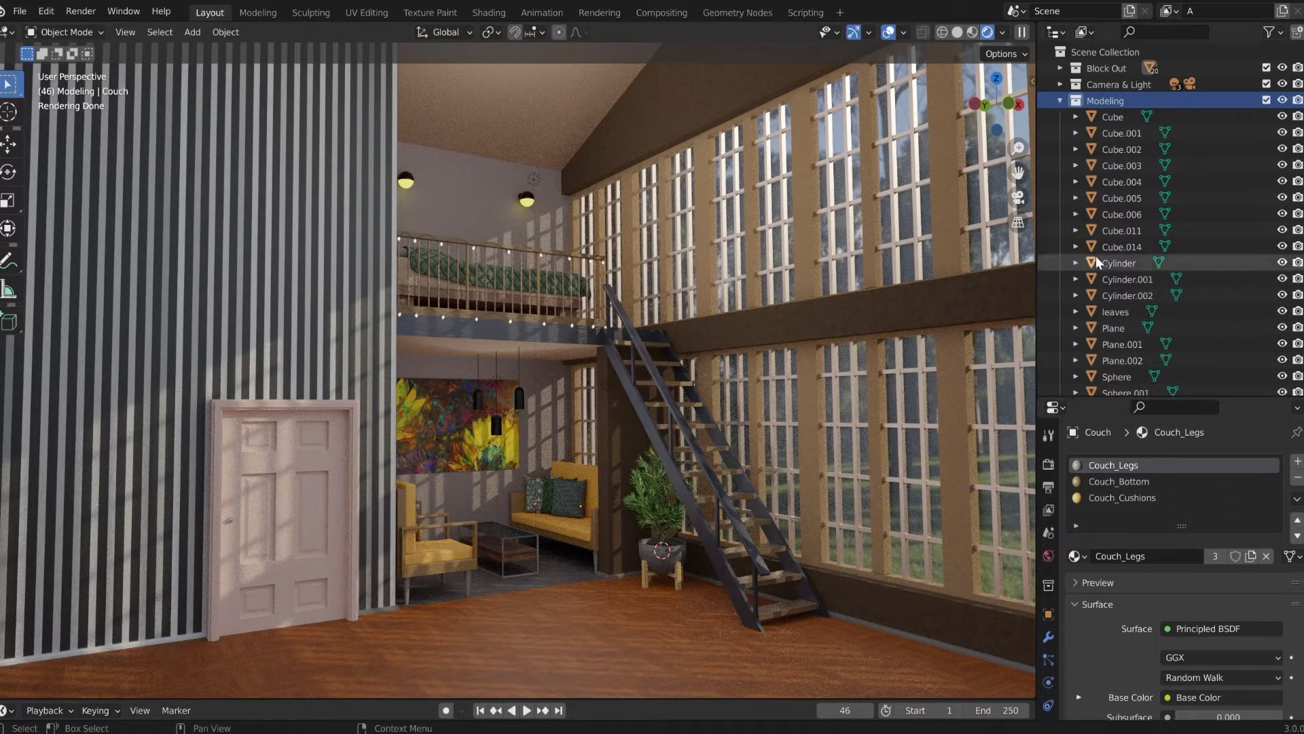
pyautogui.click(1114, 123)
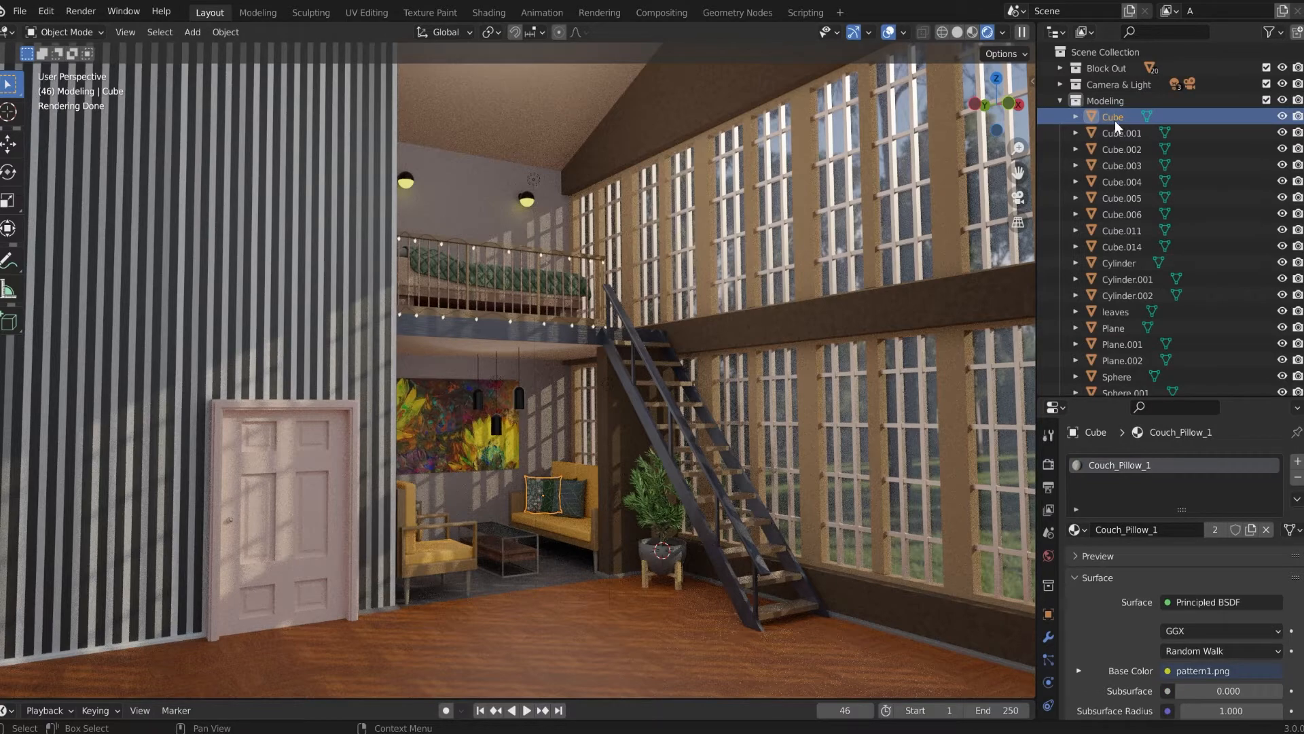
pyautogui.doubleClick(1115, 119)
pyautogui.write('Pillow1')
pyautogui.press('Return')
# Step: Rename the object Cube.001 as Pillow2 and Cube.002 as Pillow3
pyautogui.click(1118, 117)
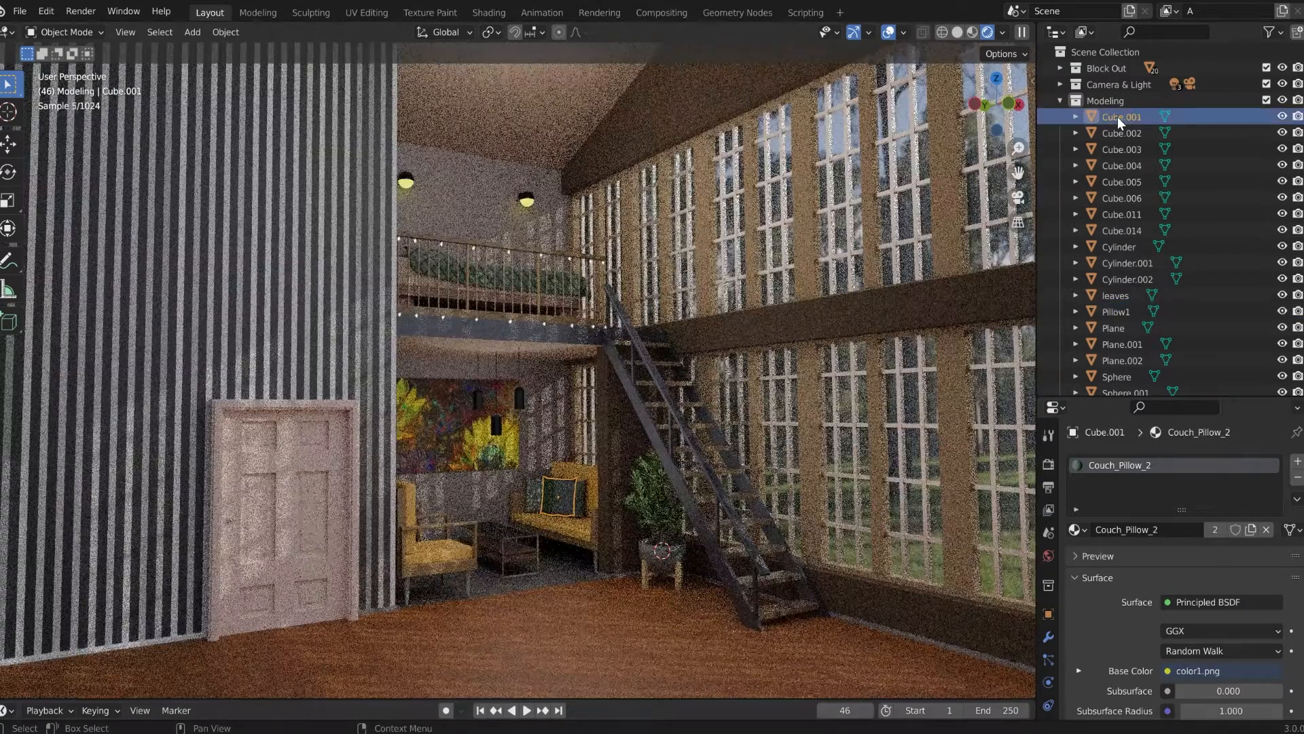
pyautogui.doubleClick(1117, 118)
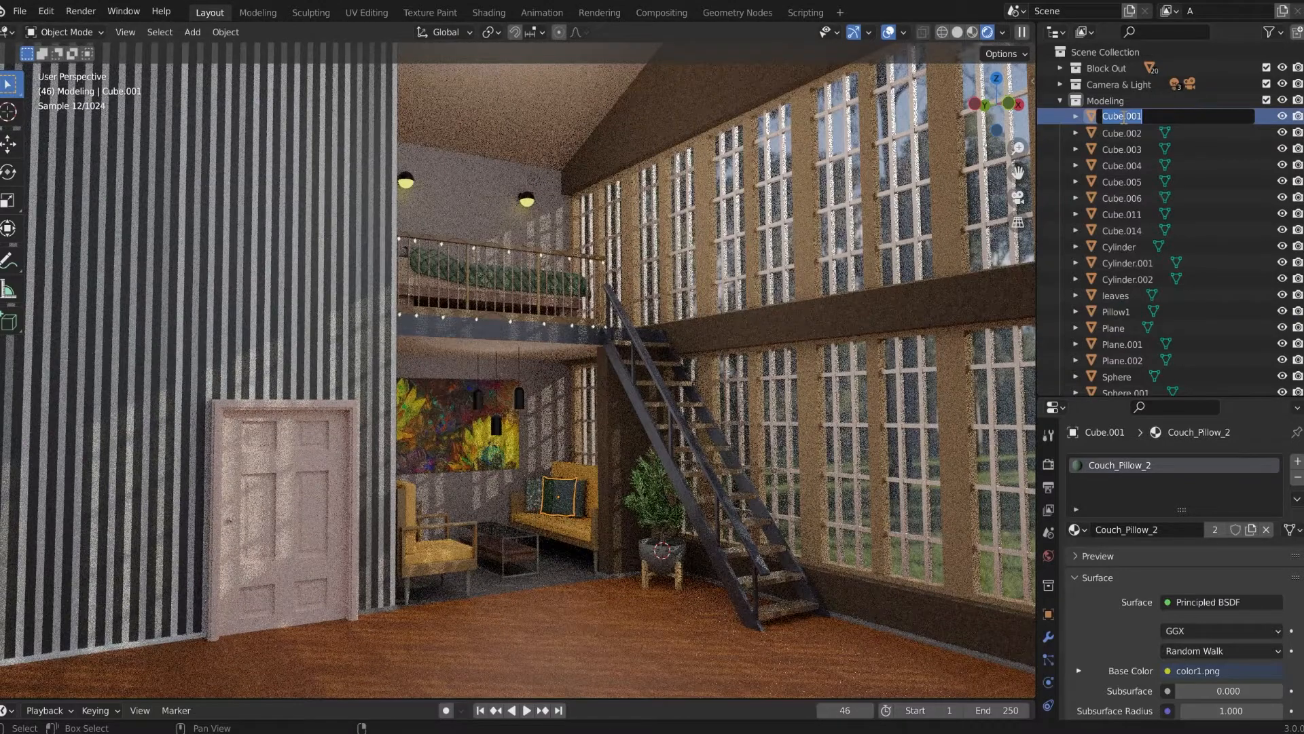
pyautogui.write('Pillow2')
pyautogui.press('Return')
pyautogui.click(1122, 117)
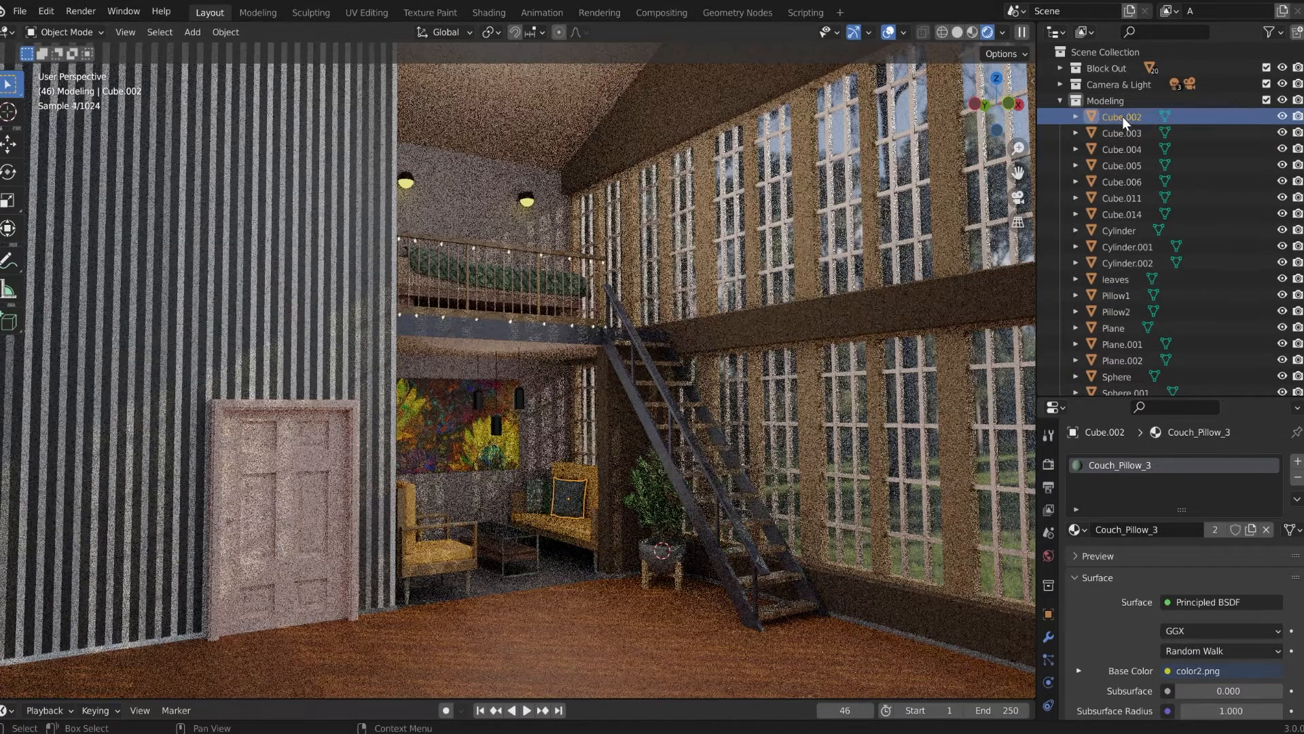
pyautogui.doubleClick(1121, 116)
pyautogui.write('Pillow3')
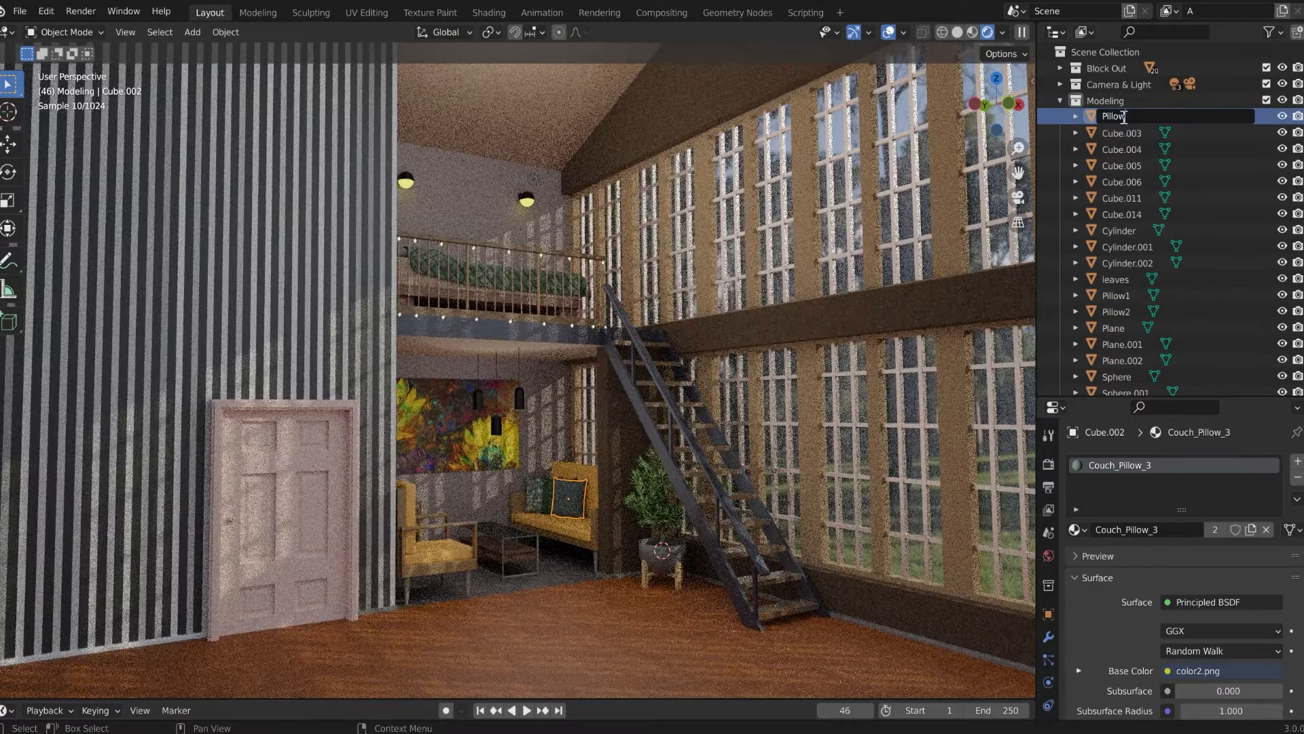
pyautogui.press('Return')
# Step: Rename the object Cube.003 as Pillow4 and Cube.004 as Pillow5
pyautogui.doubleClick(1122, 117)
pyautogui.write('Pillow4')
pyautogui.press('Return')
pyautogui.click(1122, 117)
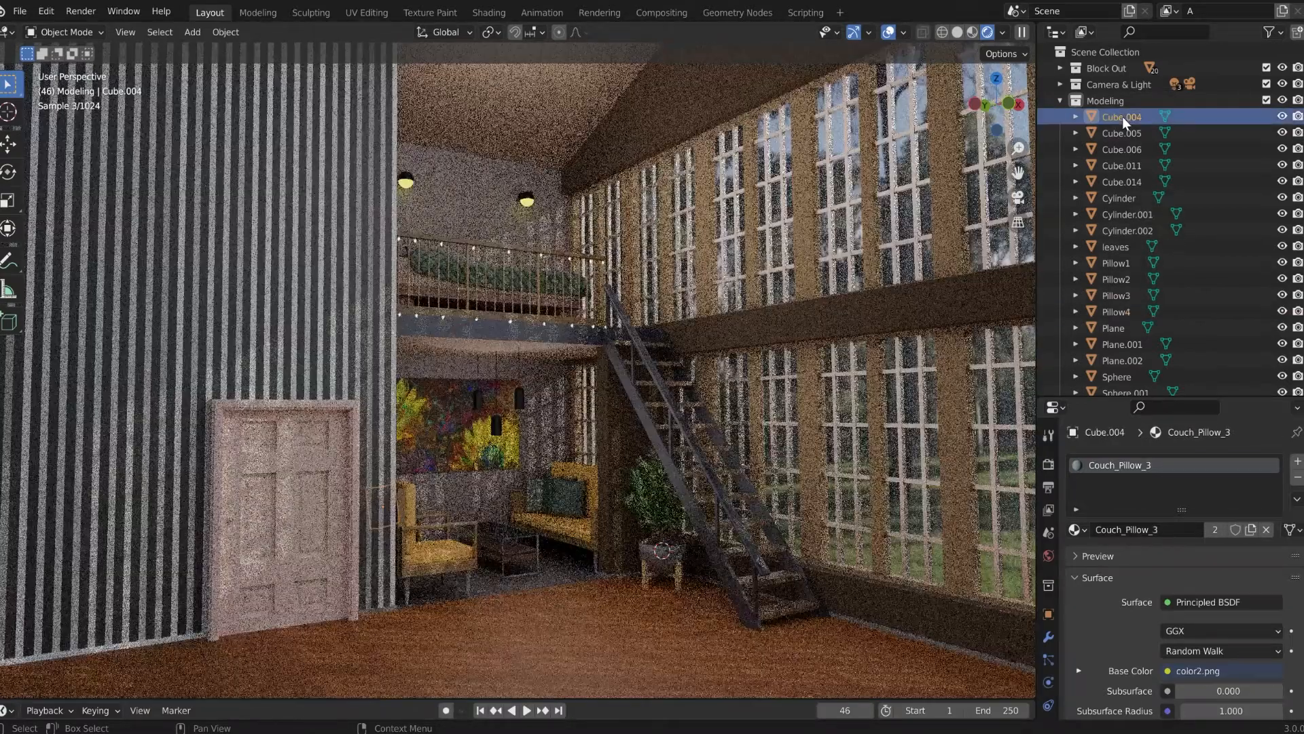
pyautogui.doubleClick(1122, 117)
pyautogui.write('Pillow')
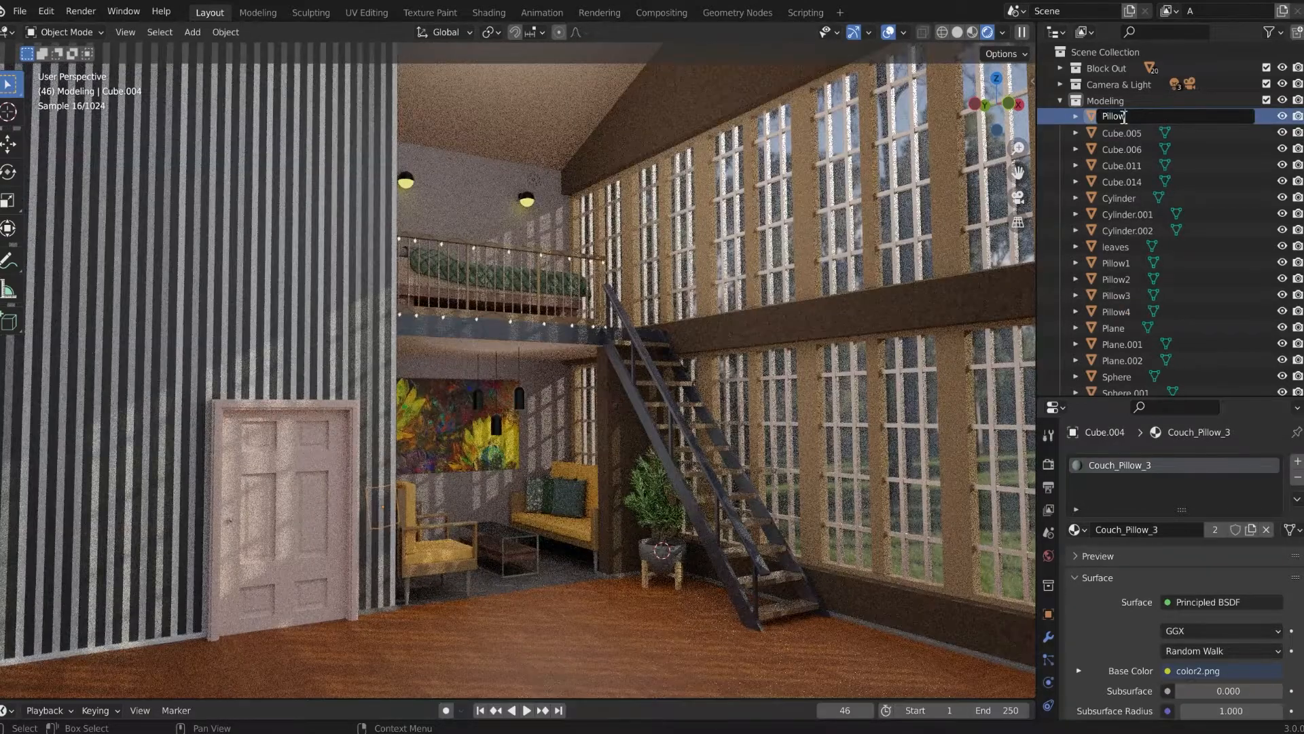
pyautogui.write('5')
pyautogui.press('Return')
# Step: Rename Cube.005 as Pillow6 and move all six pillows from Modeling into the Block Out collection
pyautogui.doubleClick(1122, 117)
pyautogui.write('Pillow6')
pyautogui.press('Return')
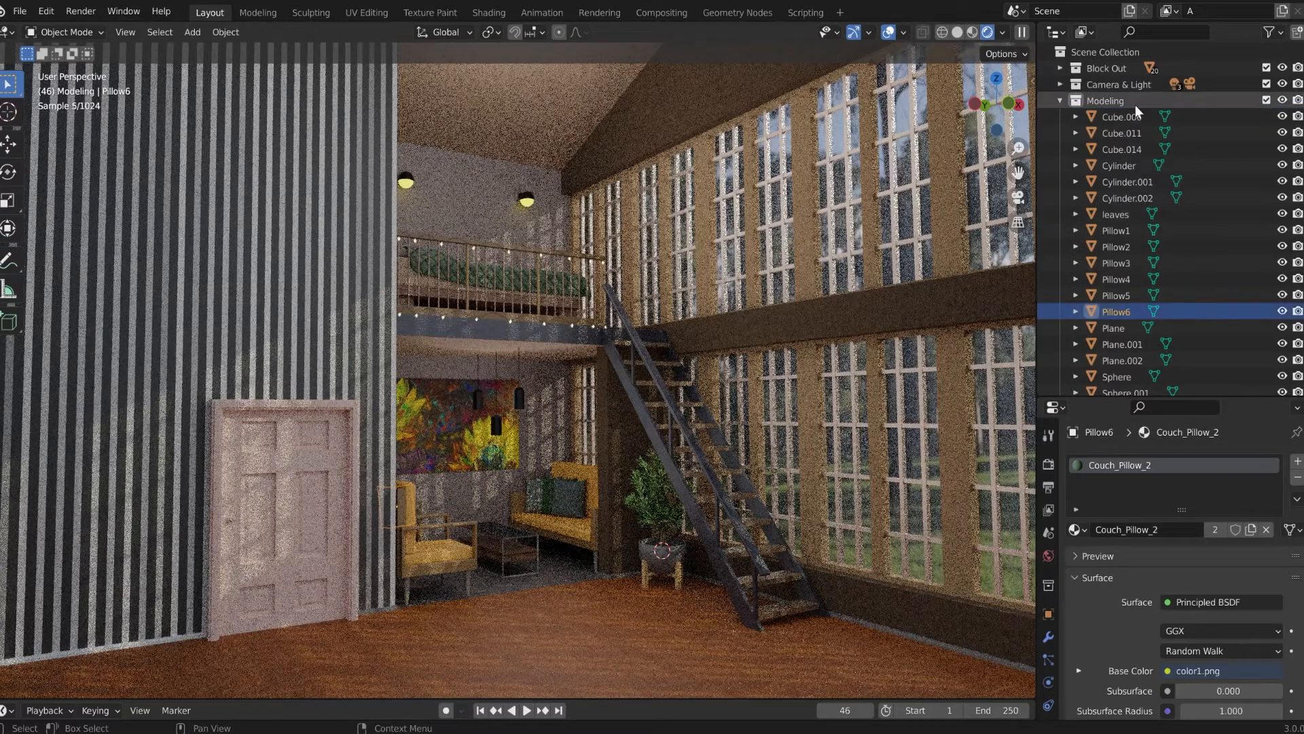
pyautogui.keyDown('shift'); pyautogui.click(1129, 236); pyautogui.keyUp('shift')
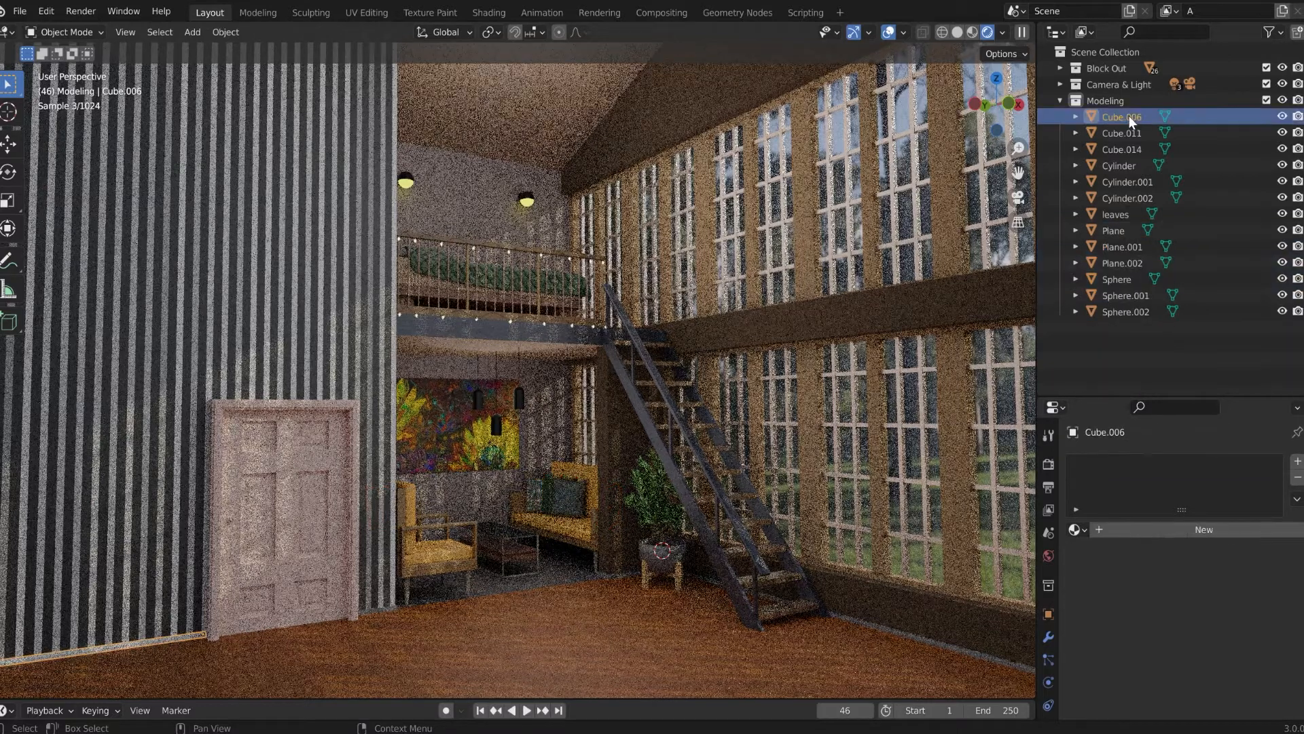
# Step: Join the floor rim objects Cube.014 and Cube.011 into one object, with Cube.011 as the active one
pyautogui.click(1132, 131)
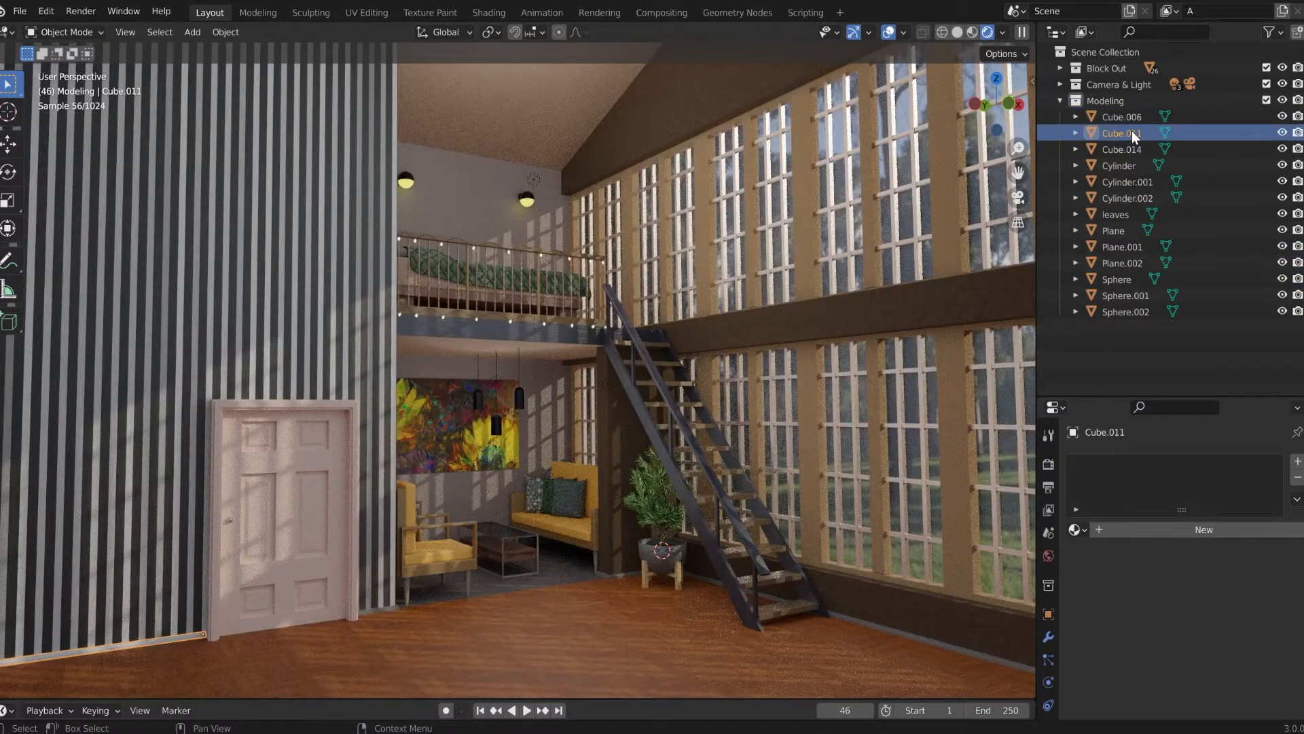
pyautogui.click(1132, 147)
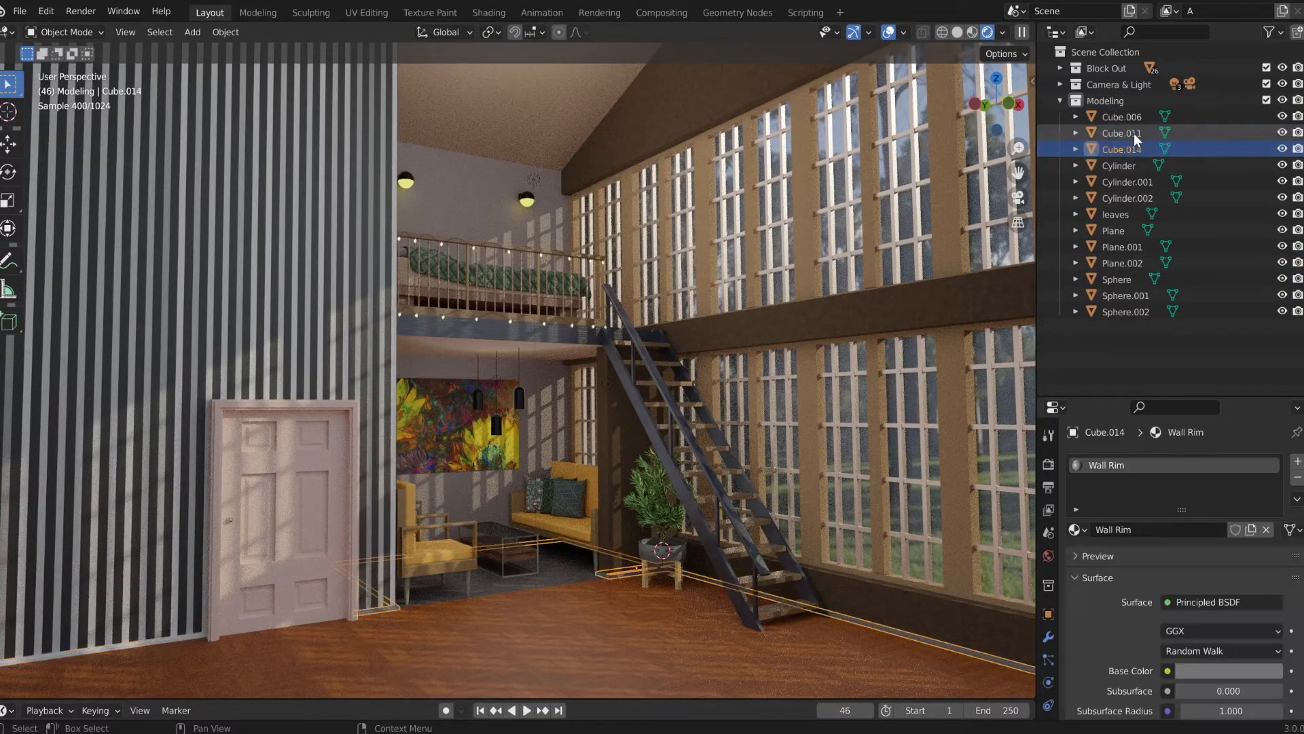
pyautogui.keyDown('ctrl'); pyautogui.click(1135, 134); pyautogui.keyUp('ctrl')
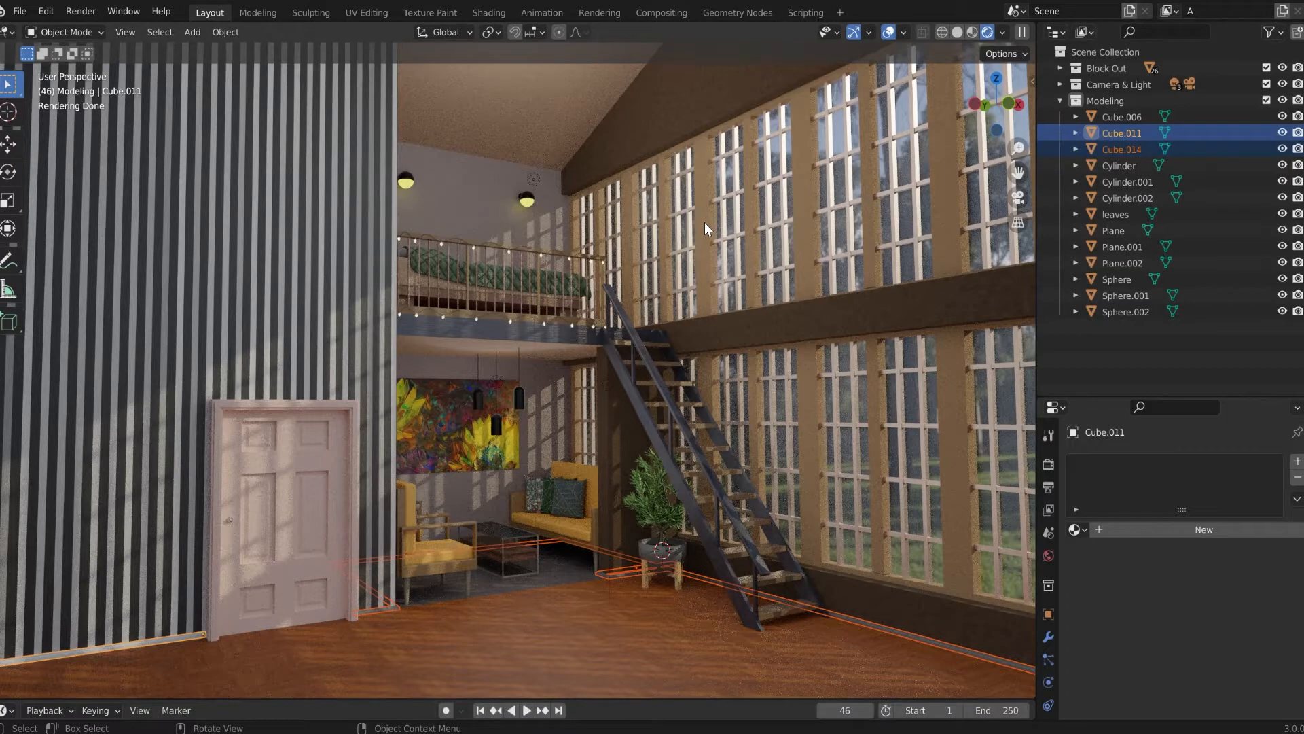
pyautogui.hotkey('ctrl', 'j')
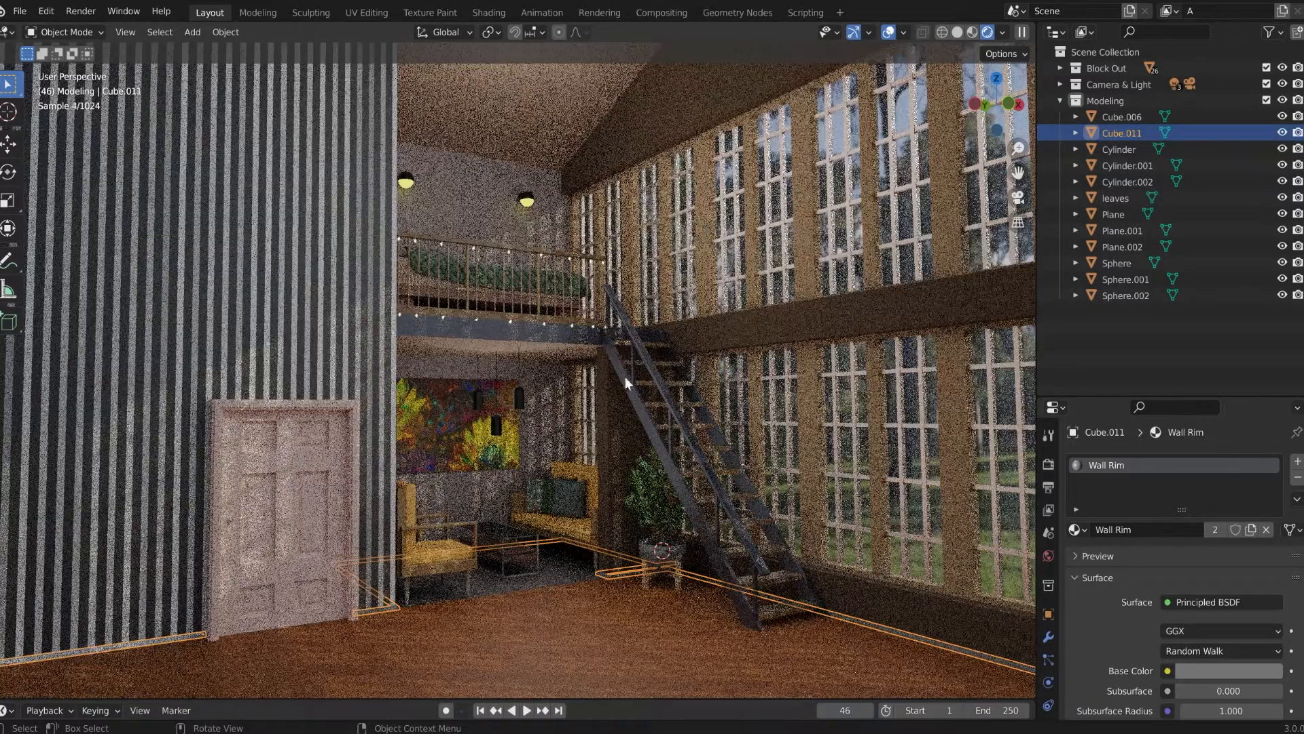
# Step: Rename the joined rim object as Wall Rim and move it into the Block Out collection
pyautogui.doubleClick(1130, 134)
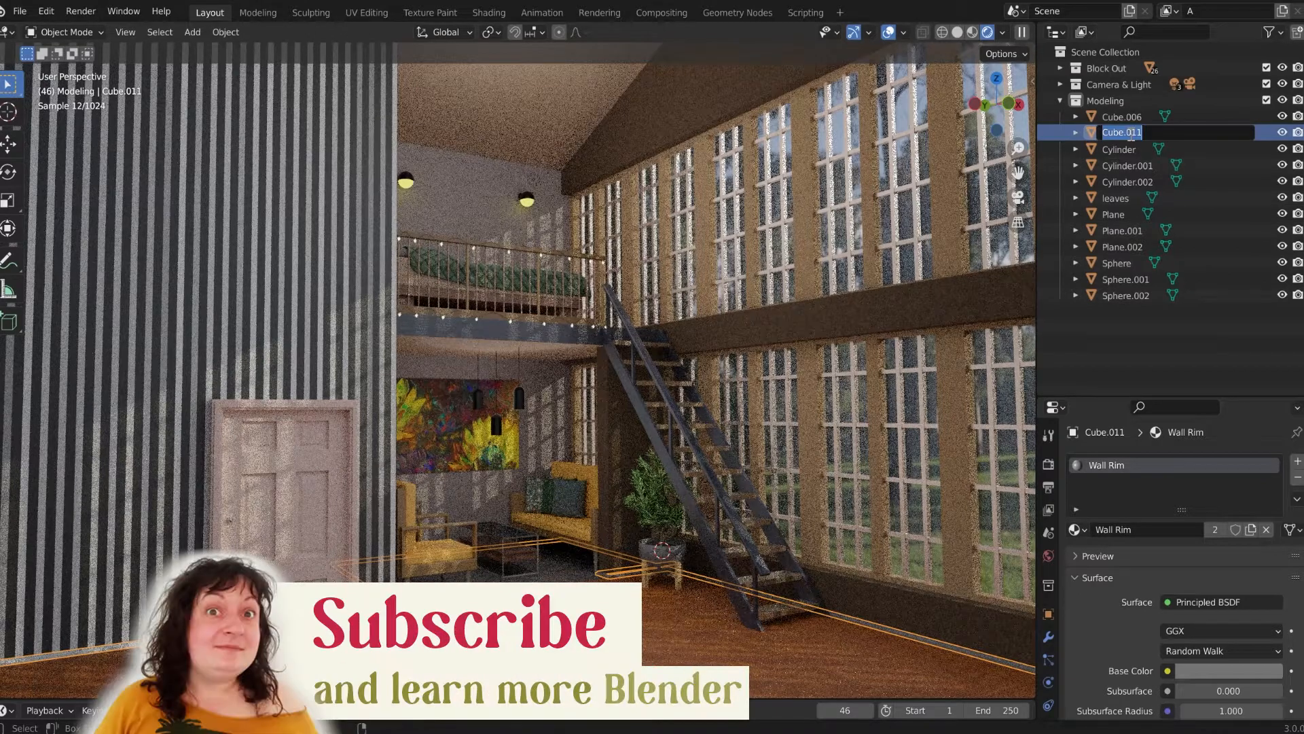
pyautogui.write('Wall Rim')
pyautogui.press('Return')
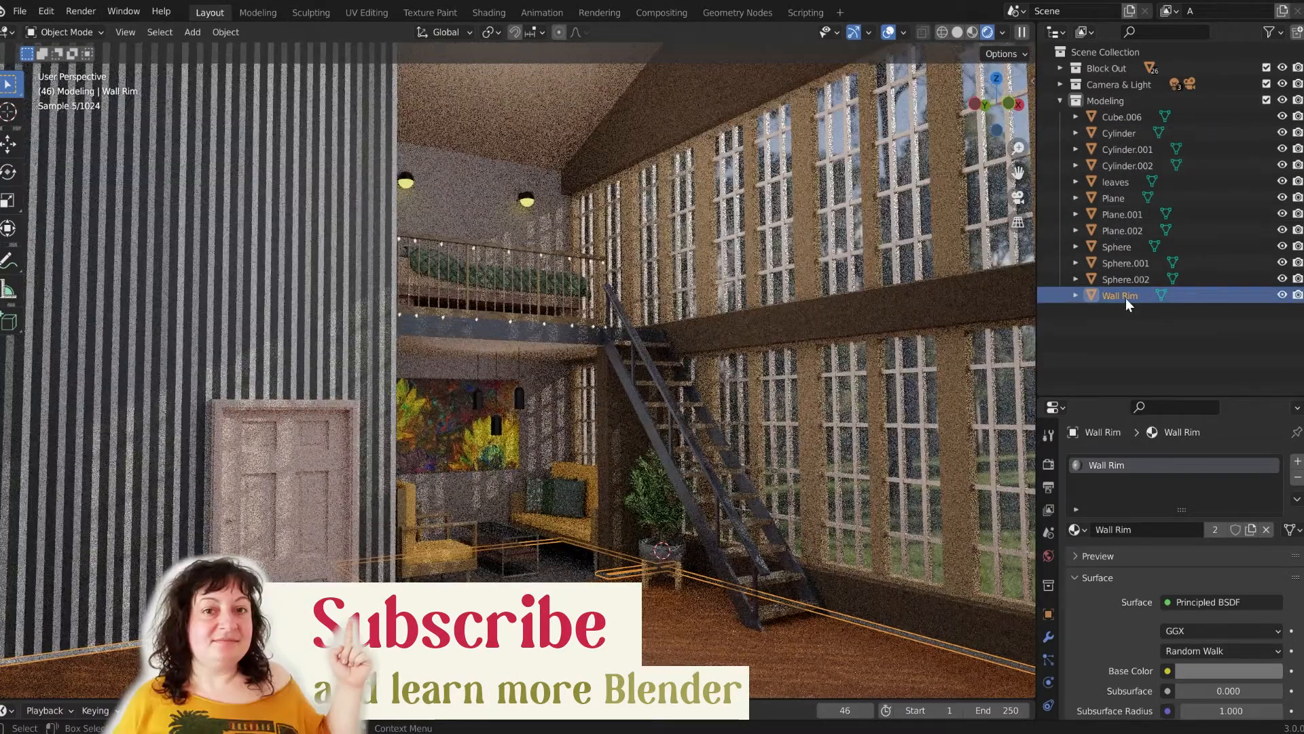
pyautogui.moveTo(1126, 299); pyautogui.dragTo(1119, 96)
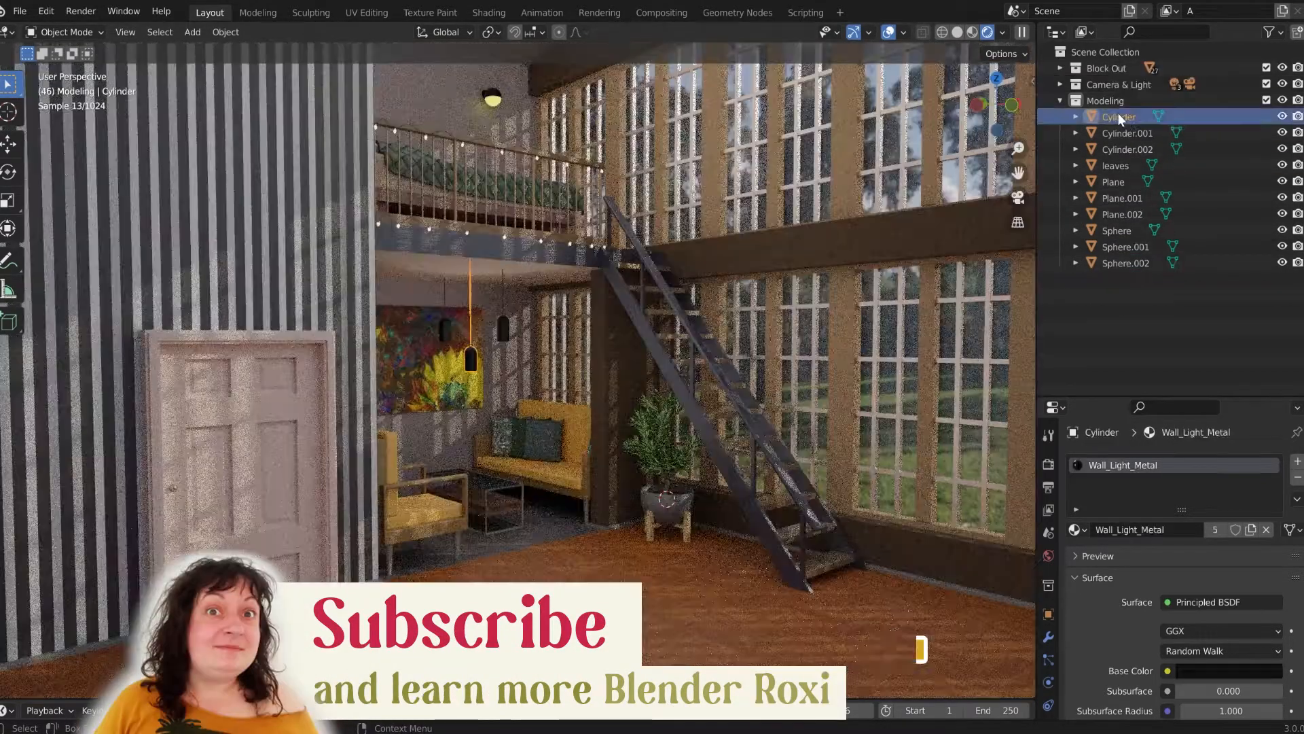
# Step: Join the three pendant lights Cylinder, Cylinder.001 and Cylinder.002 into one object
pyautogui.keyDown('shift'); pyautogui.click(1131, 134); pyautogui.keyUp('shift')
pyautogui.keyDown('shift'); pyautogui.click(1129, 144); pyautogui.keyUp('shift')
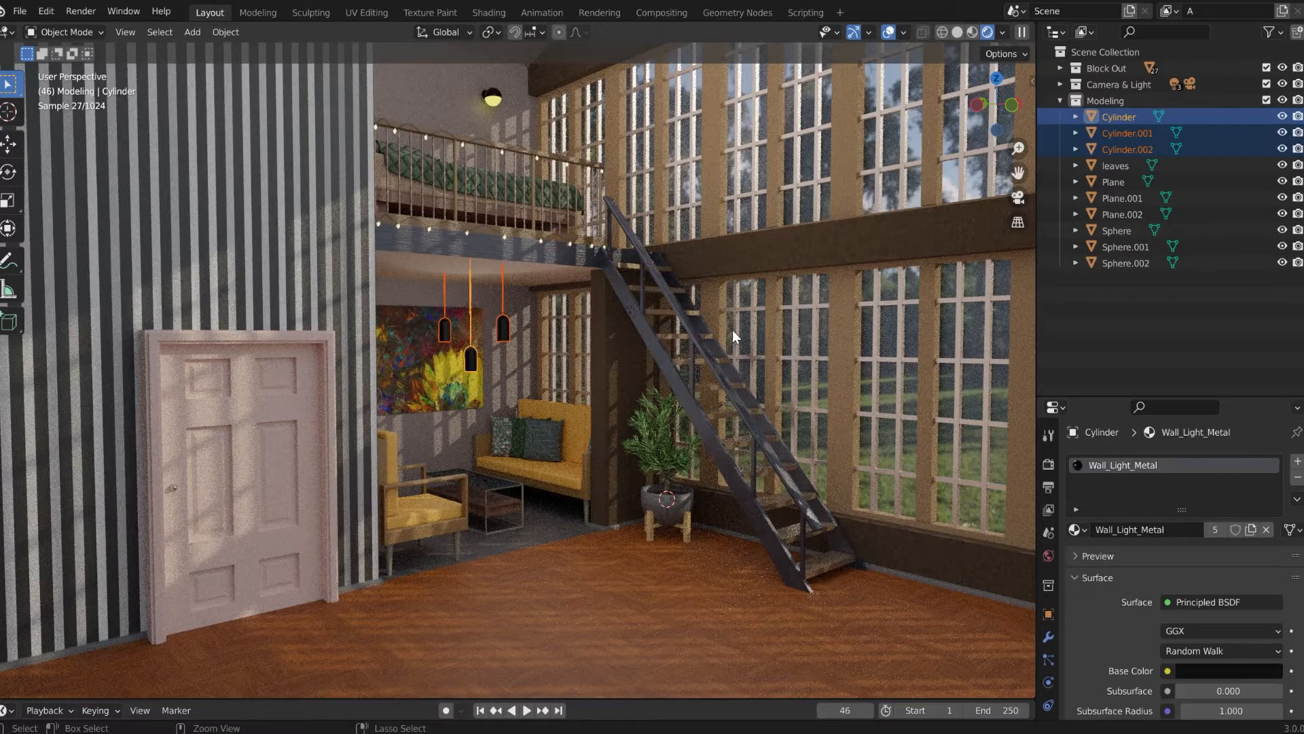
pyautogui.hotkey('ctrl', 'j')
# Step: Rename the joined pendant lights as Lights_Bottom and move them into the Block Out collection
pyautogui.doubleClick(1120, 116)
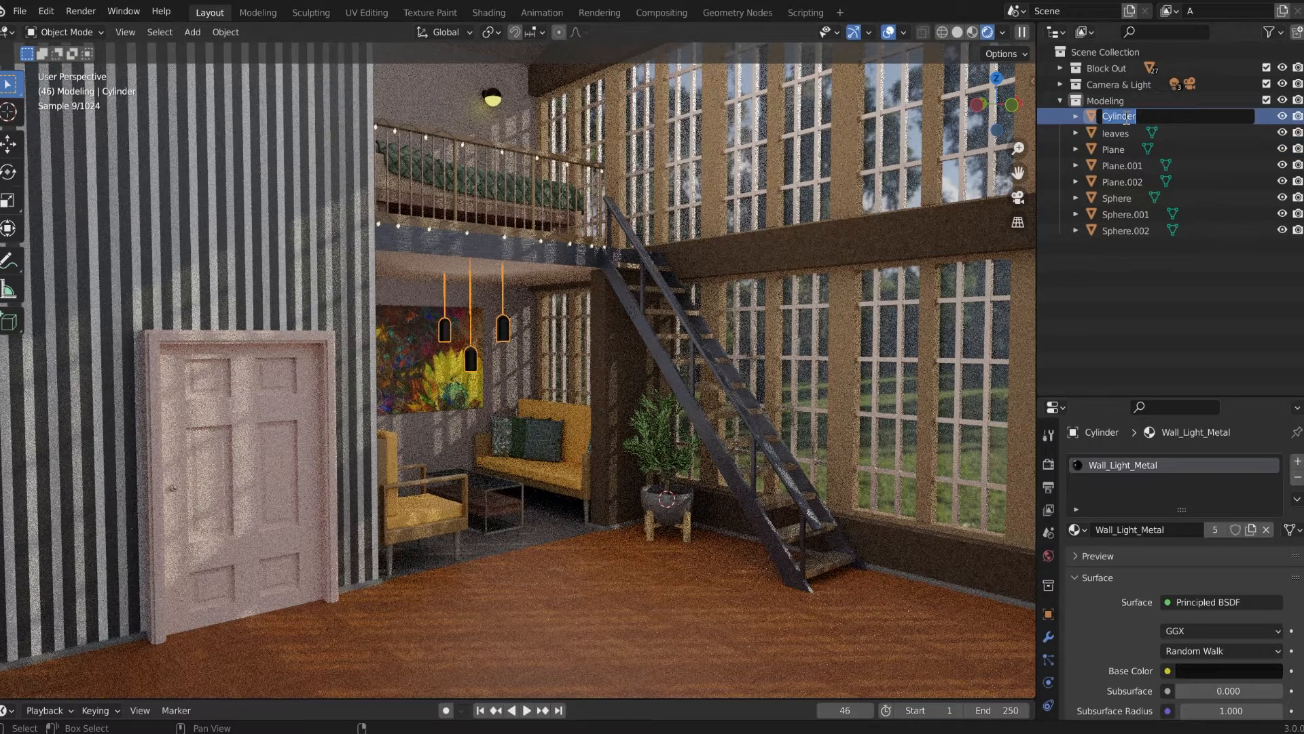
pyautogui.write('Lights')
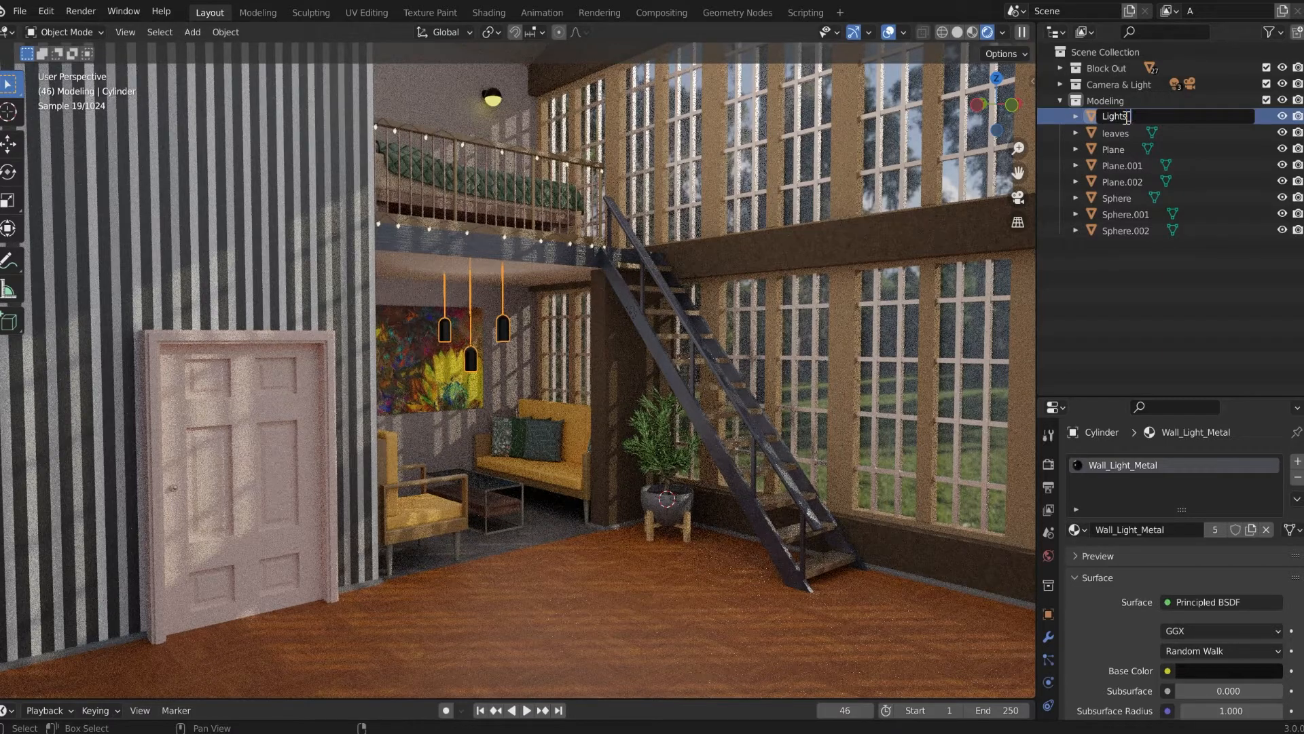
pyautogui.write('_Bottom')
pyautogui.press('Return')
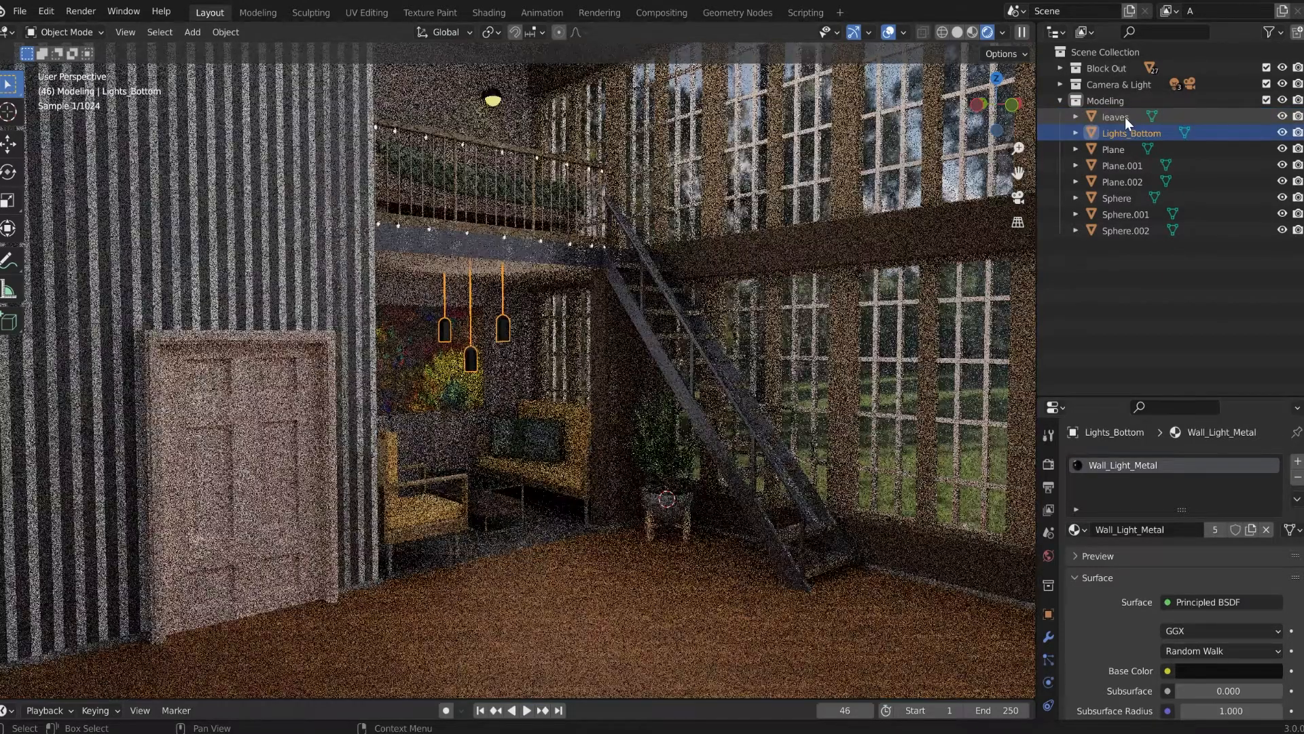
pyautogui.moveTo(1126, 132); pyautogui.dragTo(1116, 68)
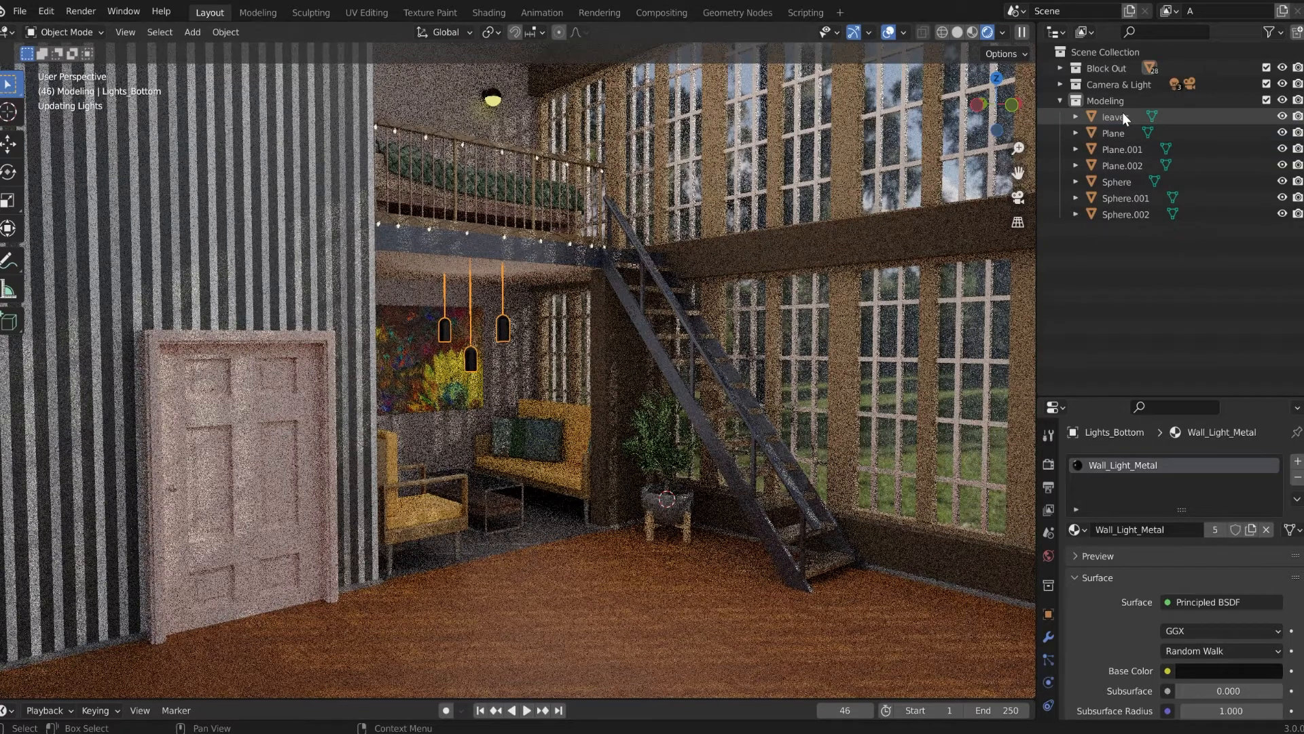
# Step: Rename the leaves object as Plant and the Plane object as Window Glass
pyautogui.doubleClick(1122, 115)
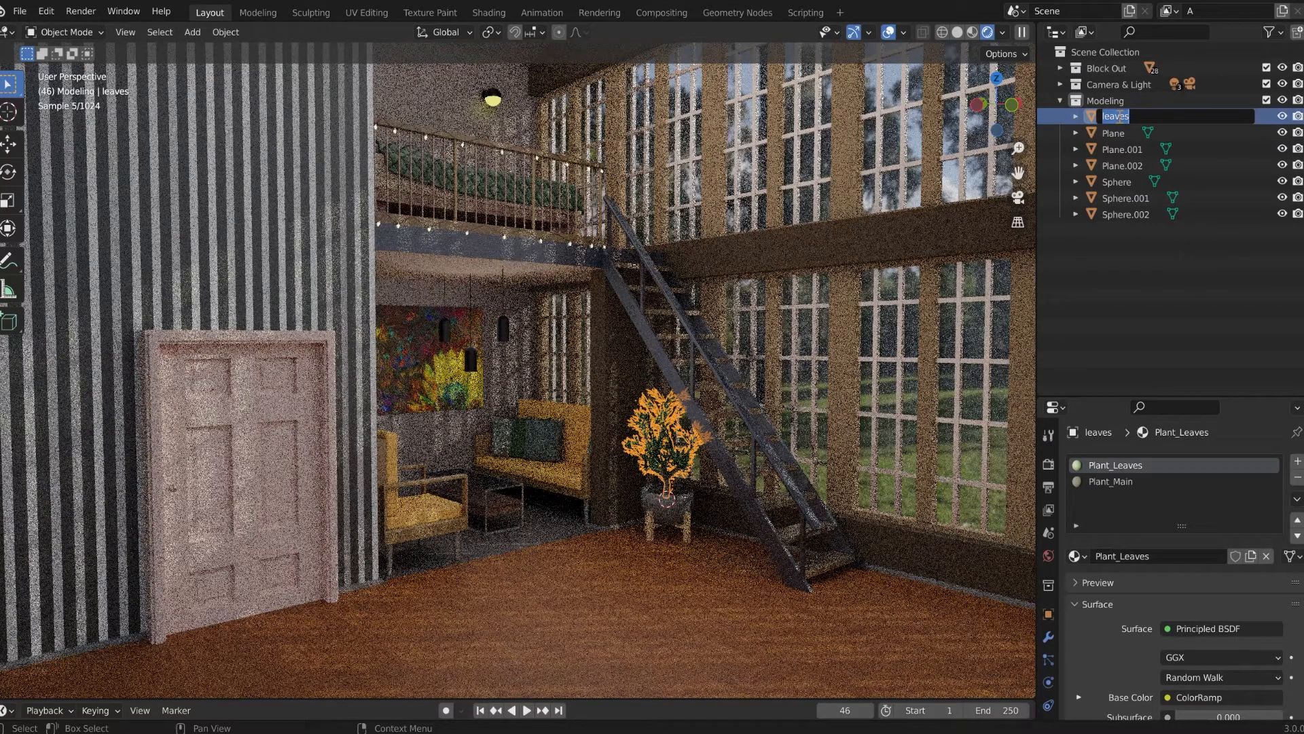
pyautogui.write('Plant')
pyautogui.press('Return')
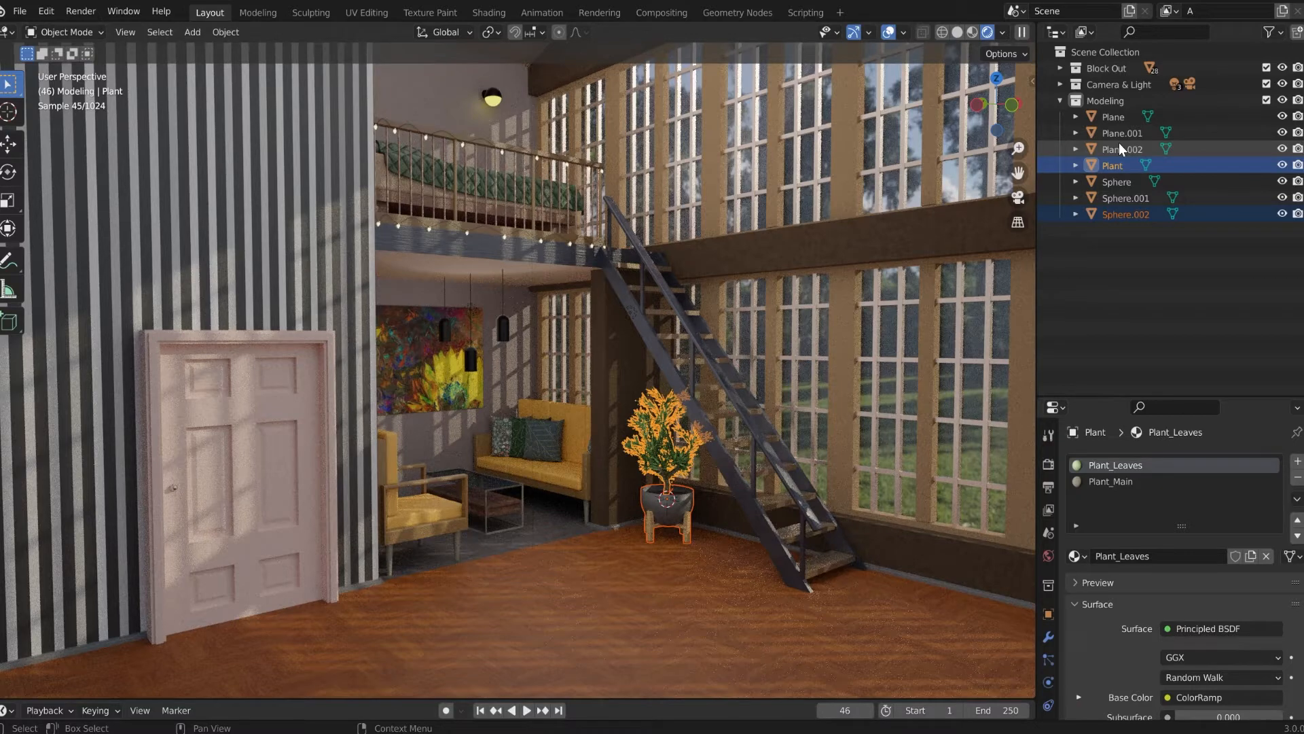
pyautogui.doubleClick(1114, 118)
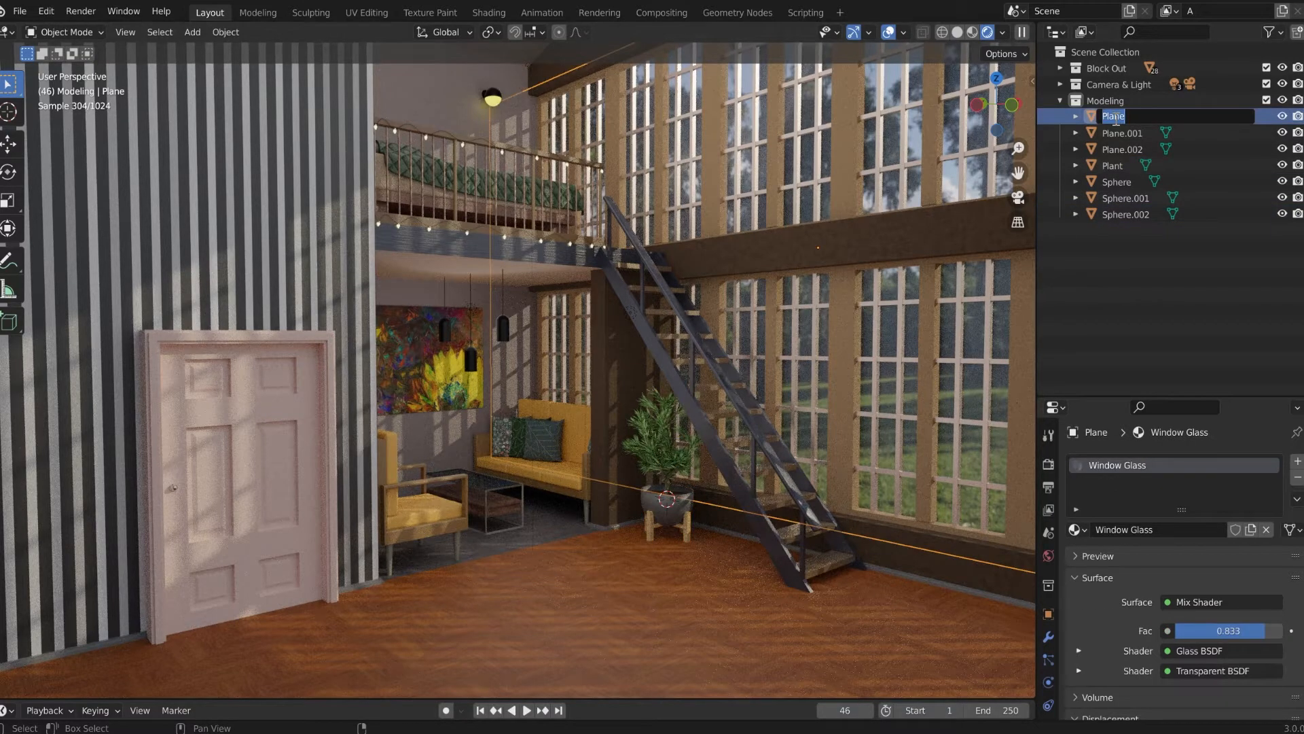
pyautogui.write('Window Glass')
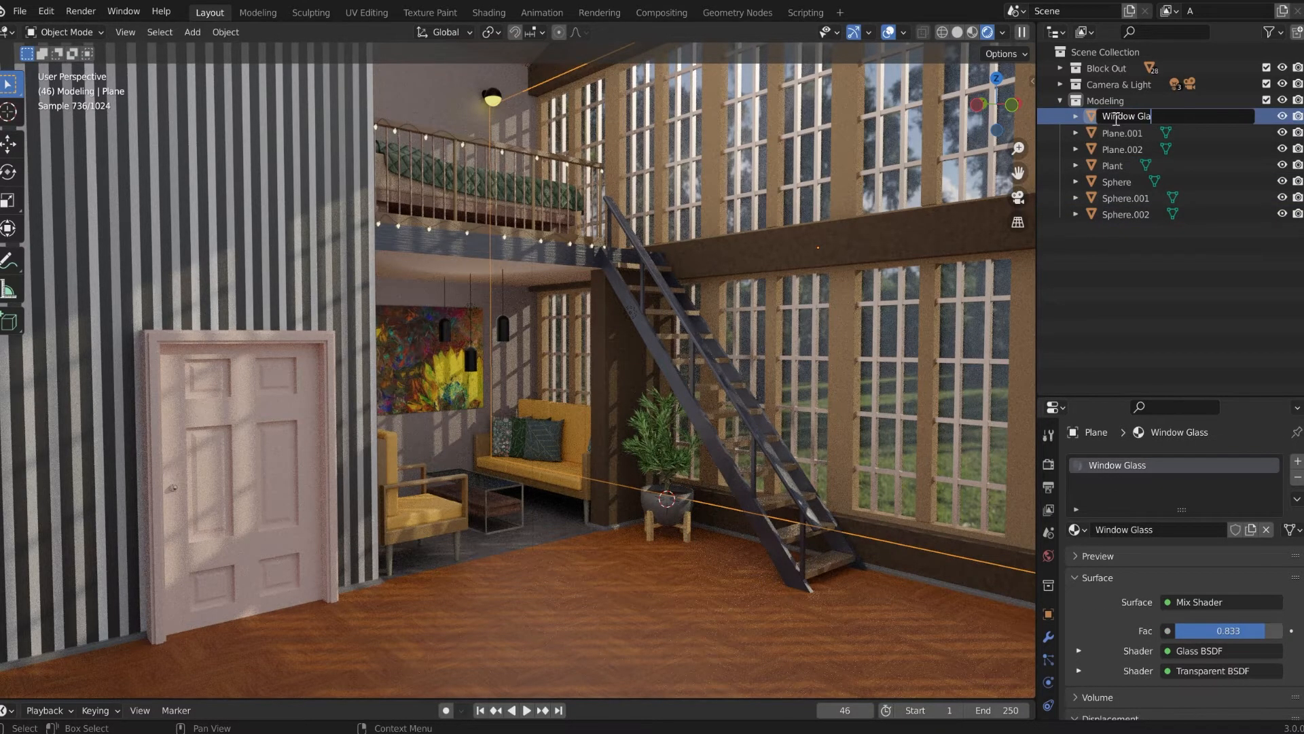
pyautogui.press('Return')
# Step: Rename the object Plane.001 as Painting1 and Plane.002 as Paiting 2
pyautogui.click(1118, 118)
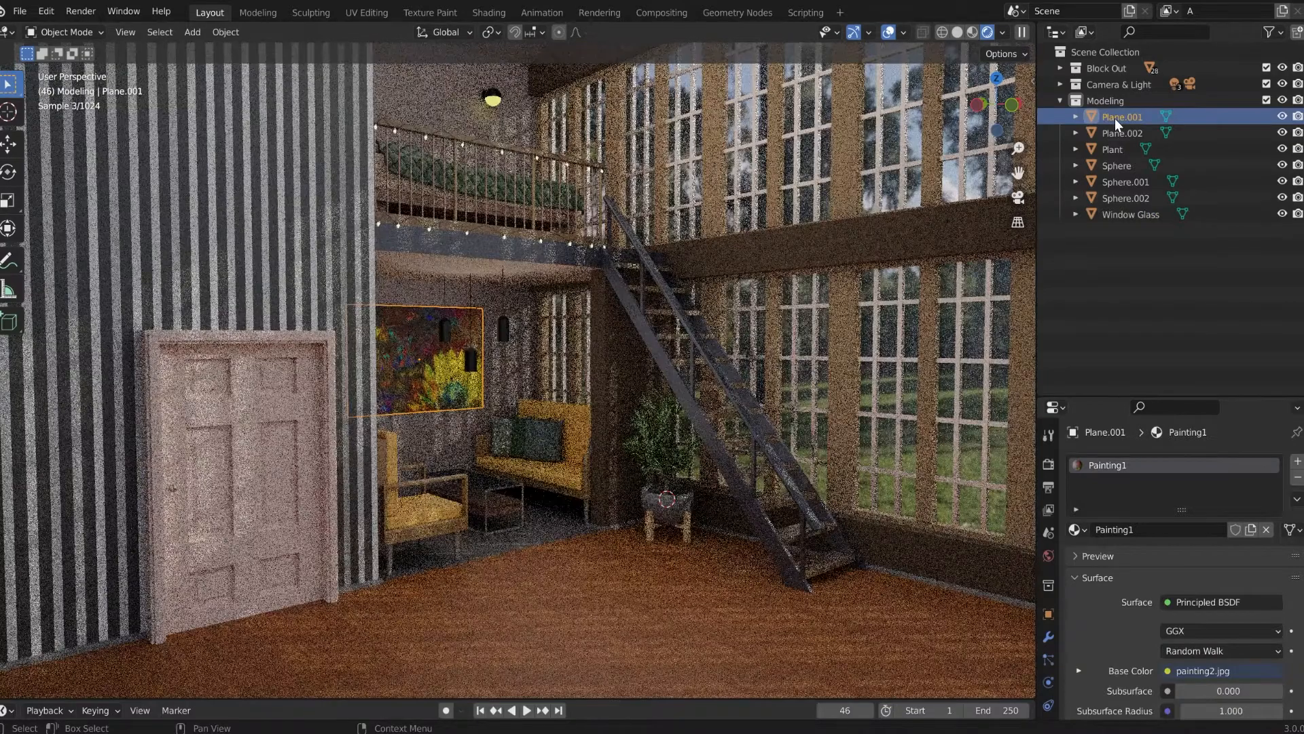
pyautogui.doubleClick(1114, 117)
pyautogui.write('Painting1')
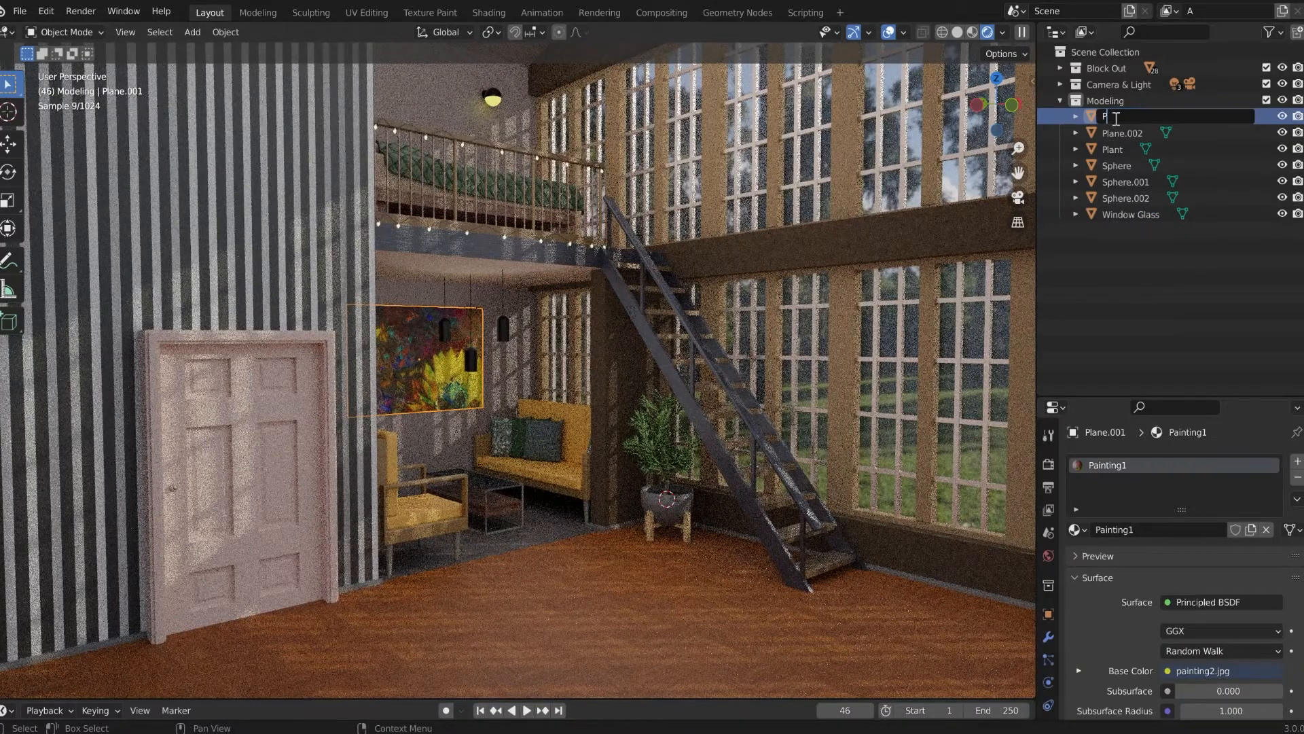
pyautogui.press('Return')
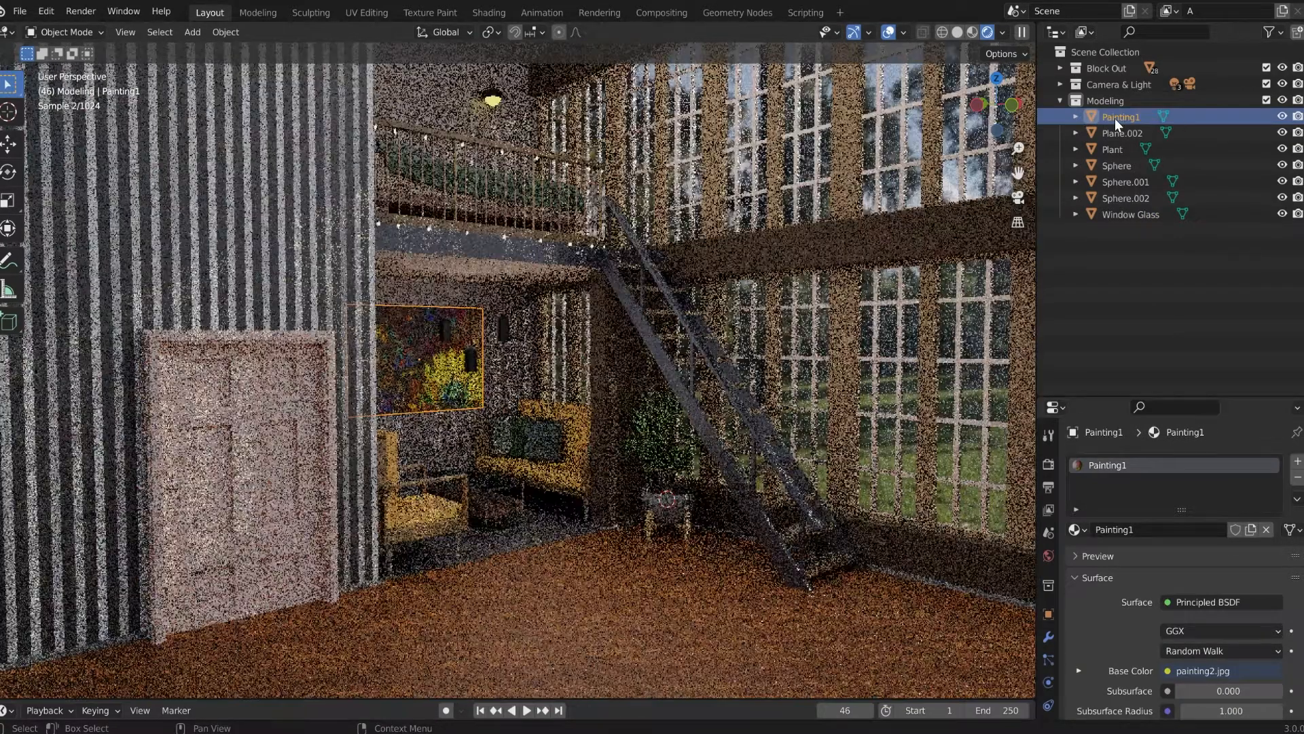
pyautogui.click(1118, 132)
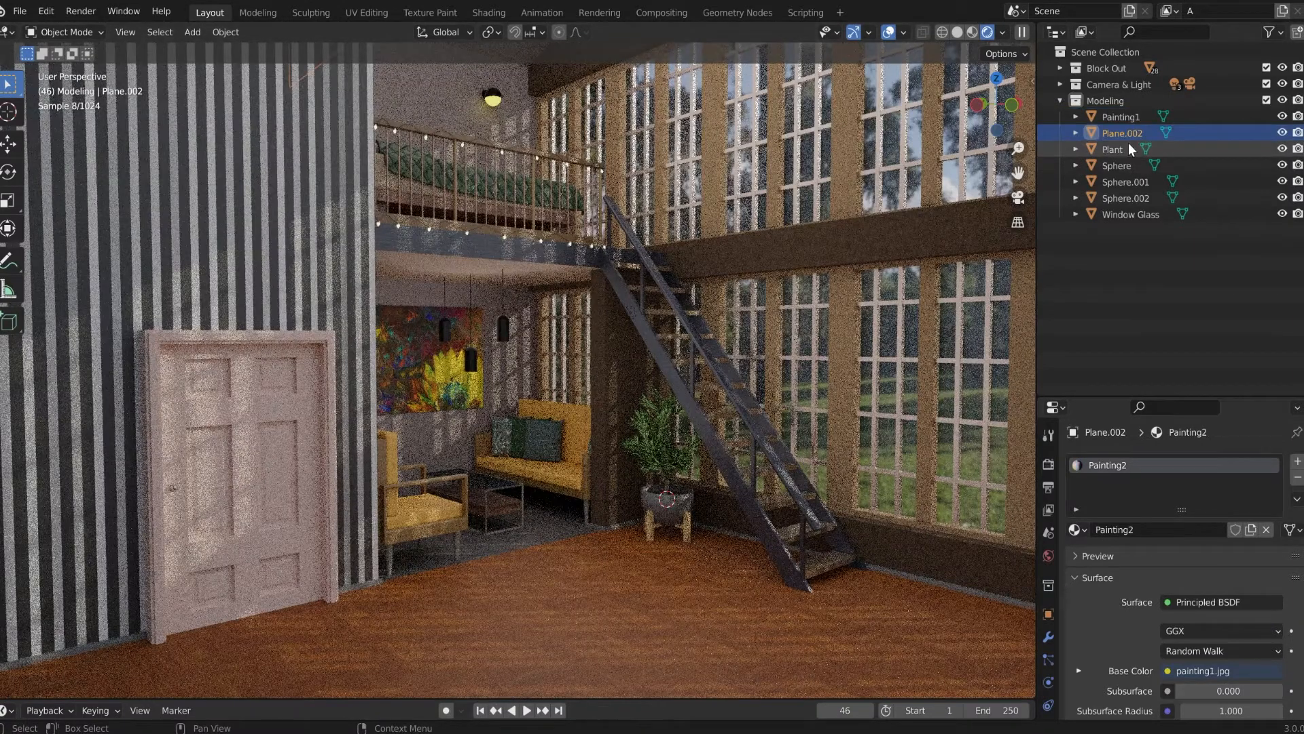
pyautogui.doubleClick(1129, 133)
pyautogui.write('Paiting2')
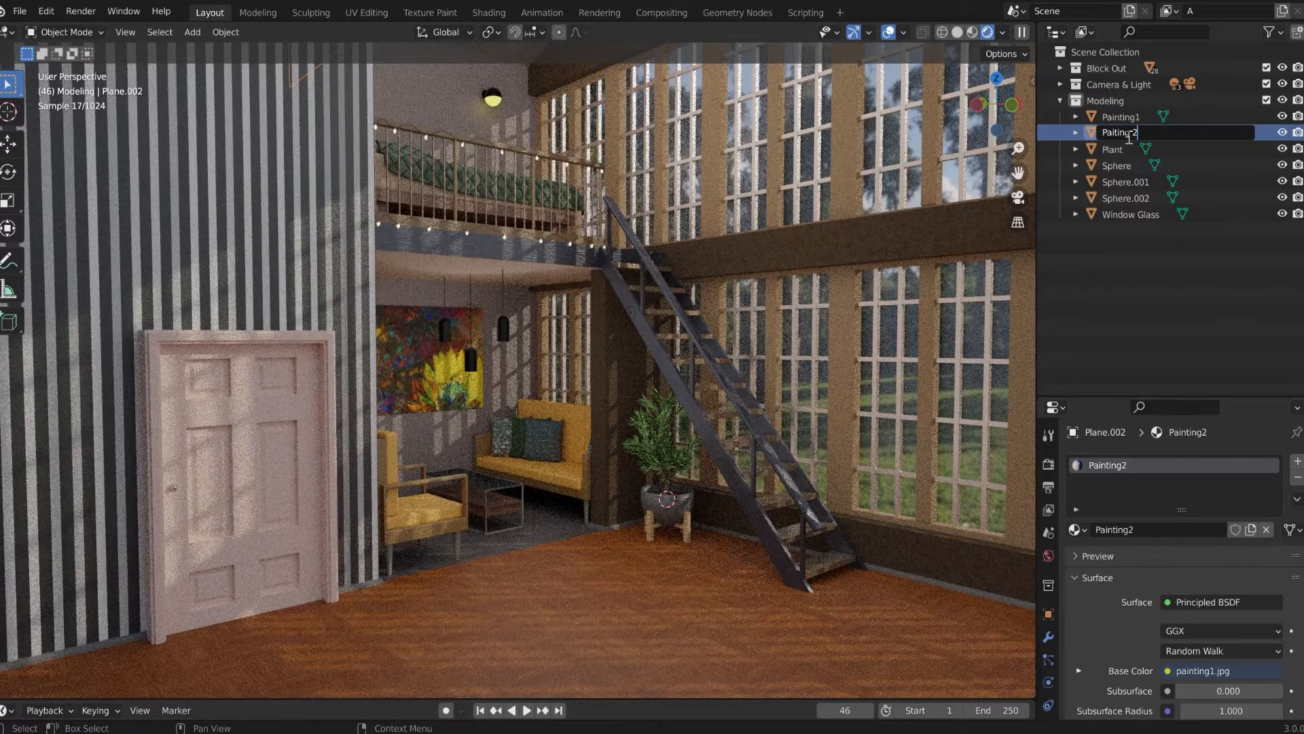
# Step: Rename the wall light Sphere.001 as Lights_Up and merge the Sphere light into it
pyautogui.click(1129, 182)
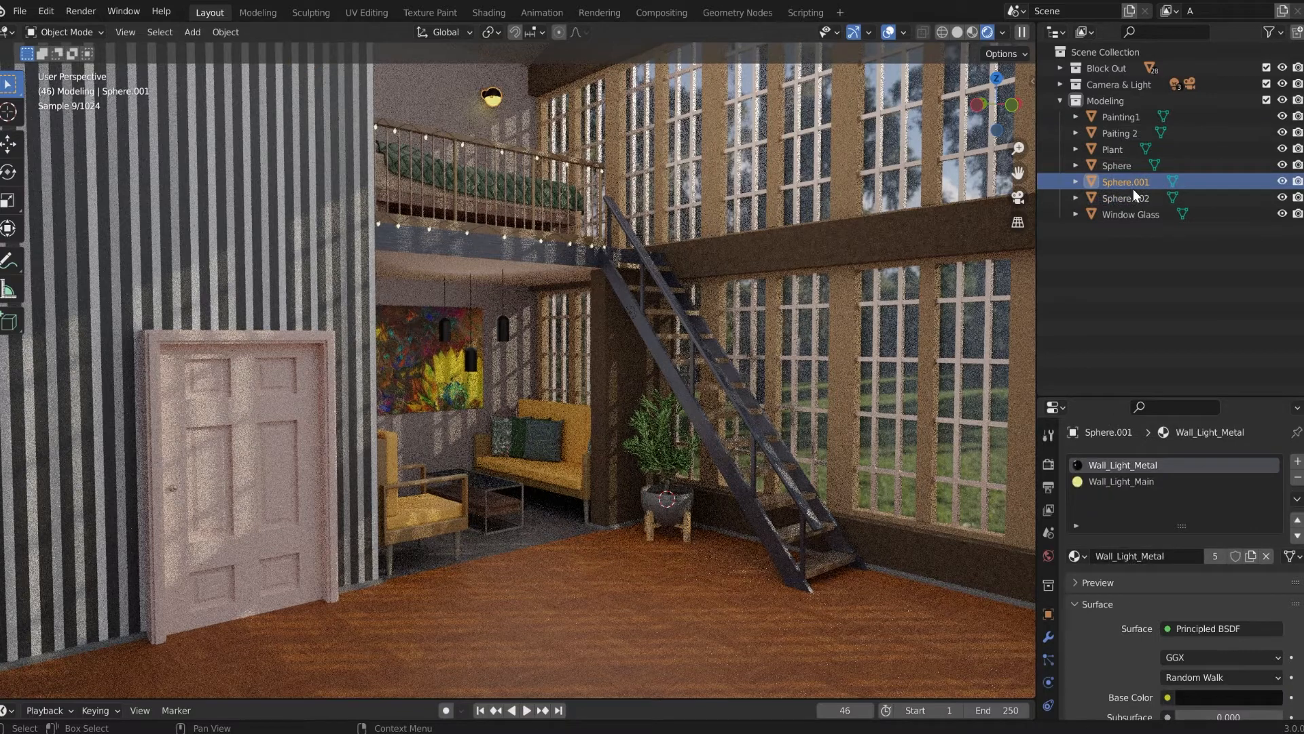
pyautogui.doubleClick(1135, 180)
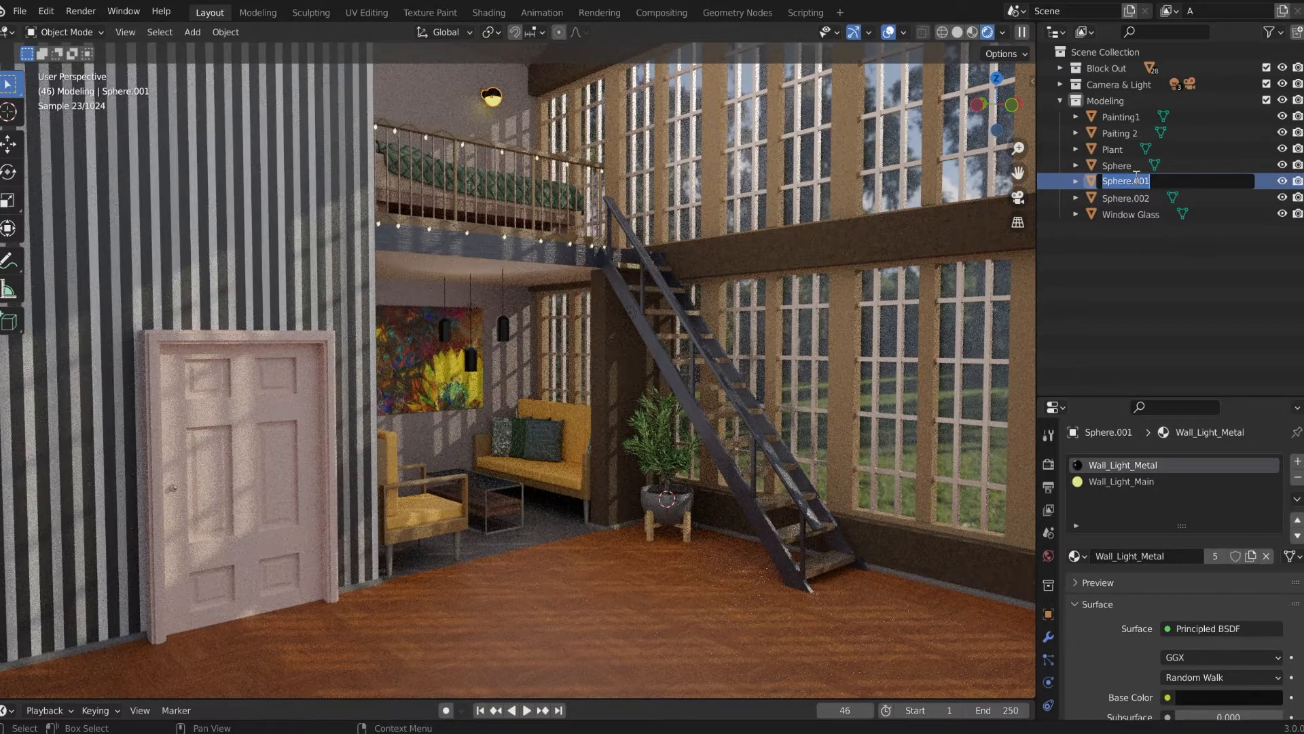
pyautogui.write('Lights')
pyautogui.write('Up')
pyautogui.press('Return')
pyautogui.click(1118, 182)
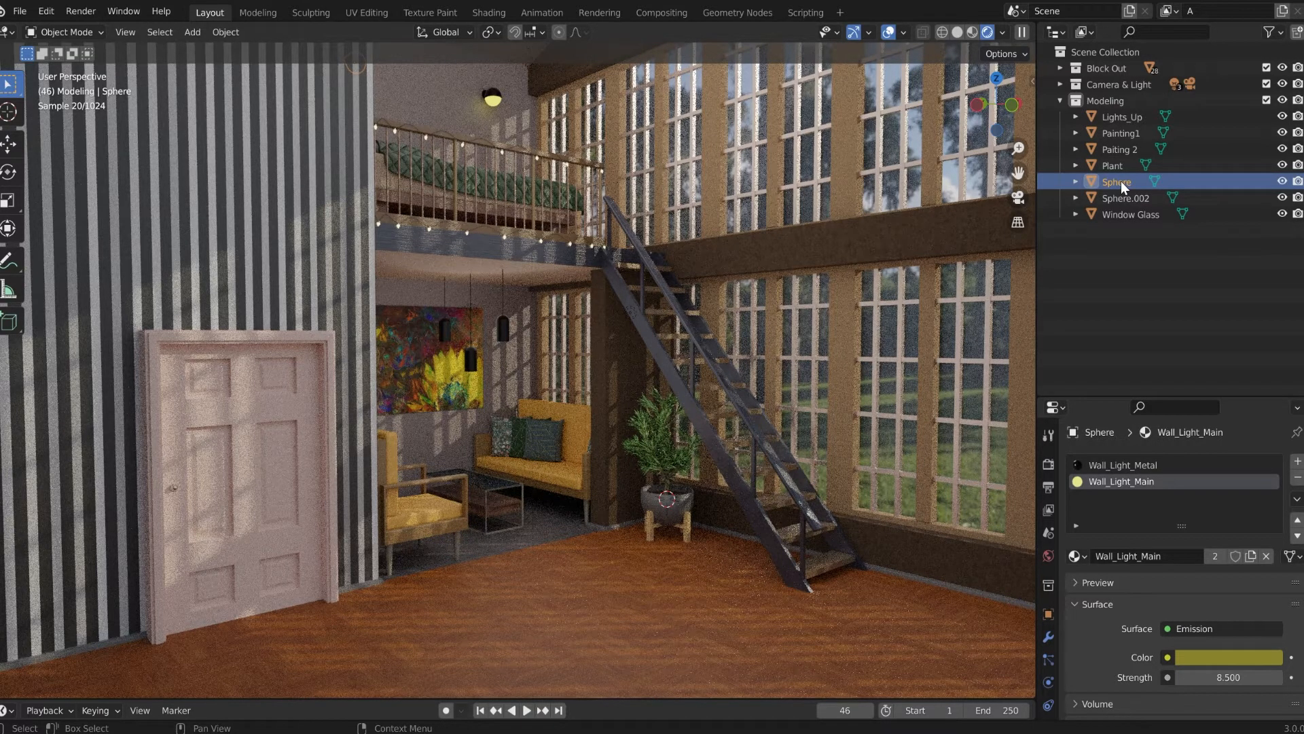
pyautogui.press('Delete')
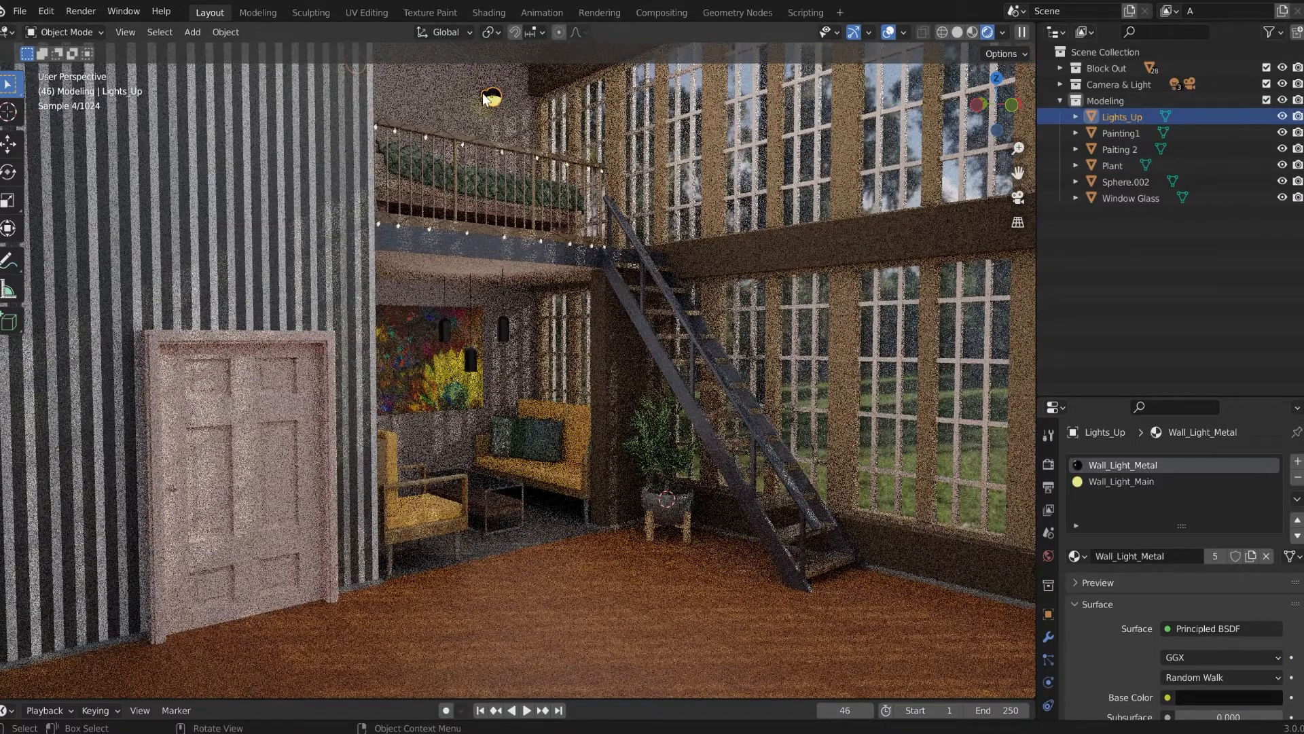
# Step: Move Lights_Up, Painting1, Window Glass and Paiting 2 from the Modeling collection into the Block Out collection
pyautogui.moveTo(1122, 117); pyautogui.dragTo(1120, 67)
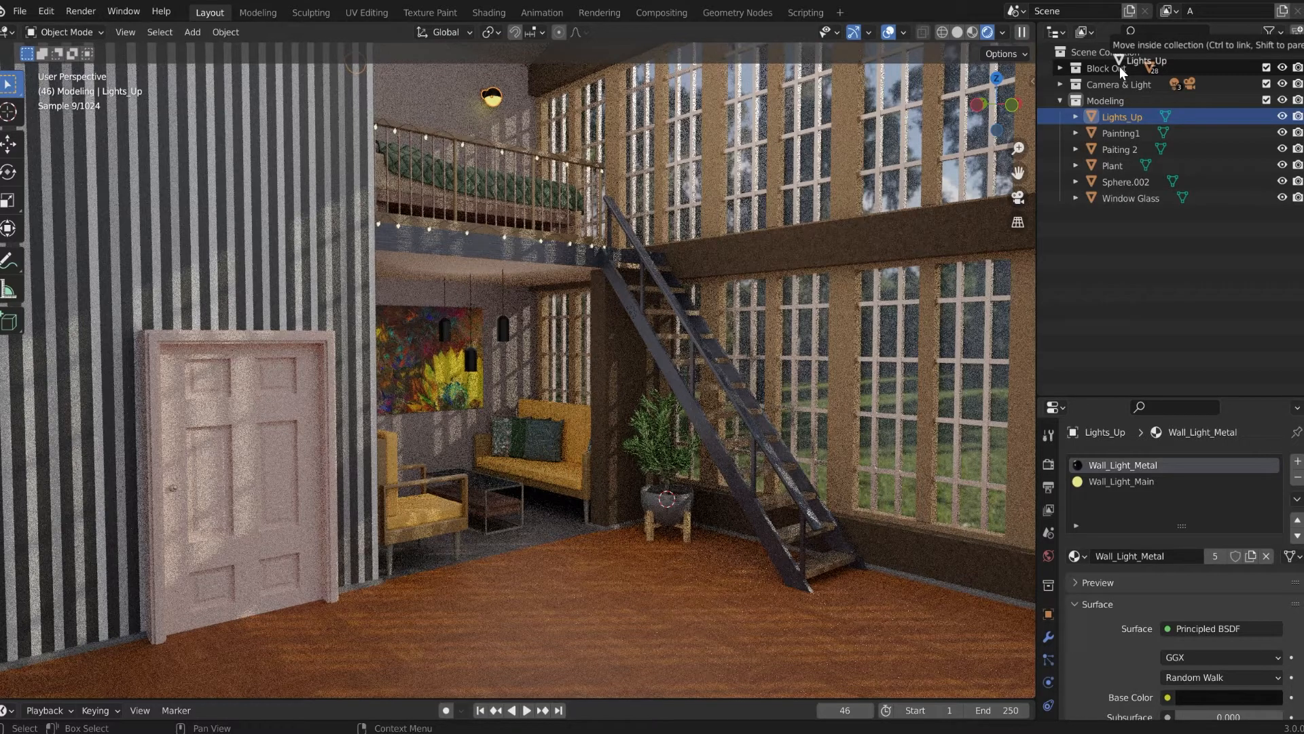
pyautogui.moveTo(1120, 66); pyautogui.dragTo(1120, 67)
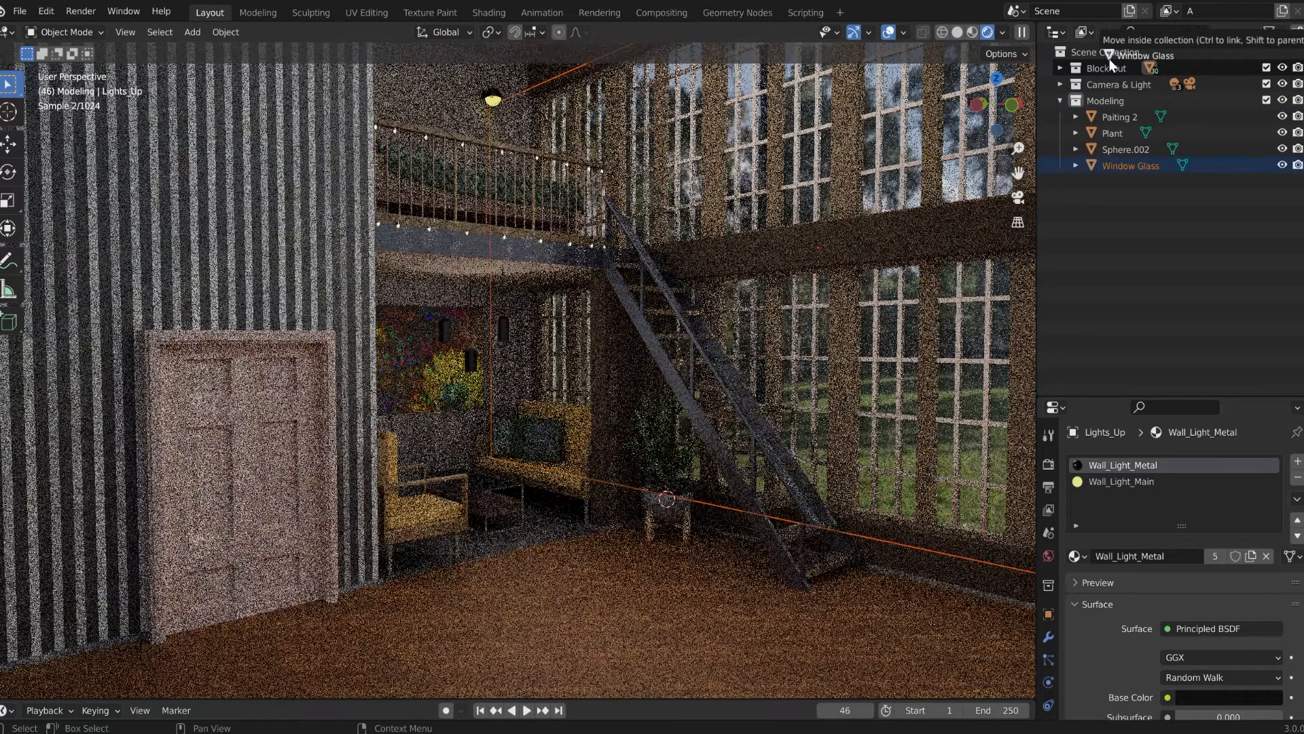
pyautogui.moveTo(1129, 118); pyautogui.dragTo(1120, 68)
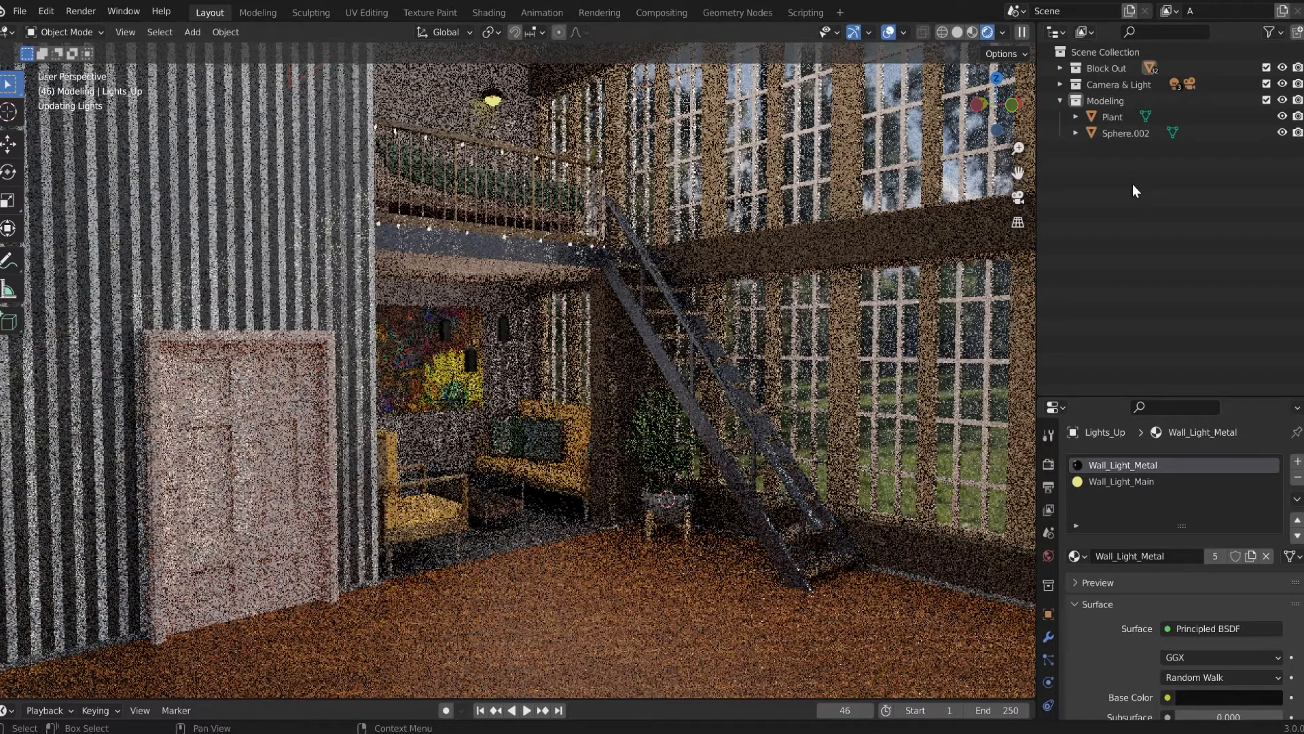
# Step: Join the pot Sphere.002 into Plant and move the combined object into the Block Out collection
pyautogui.click(660, 451)
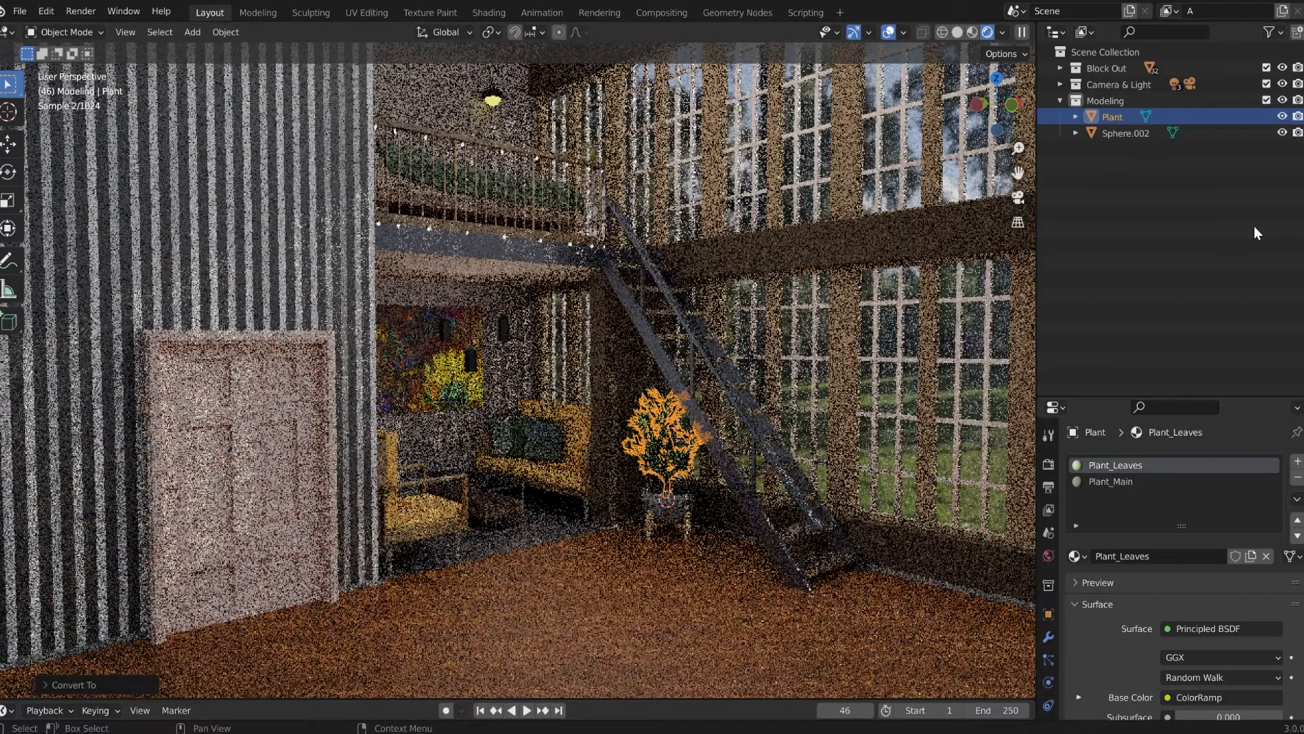
pyautogui.press('a')
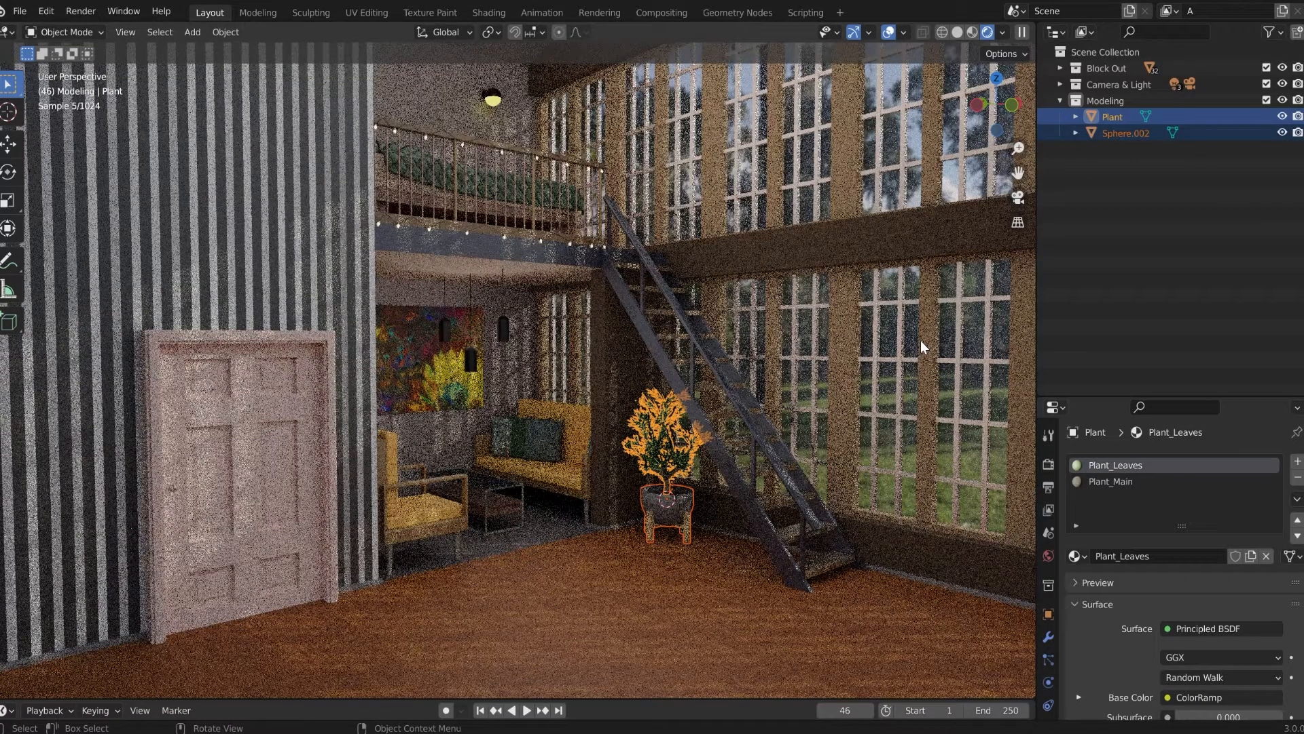
pyautogui.hotkey('ctrl', 'j')
pyautogui.moveTo(1128, 118); pyautogui.dragTo(1125, 62)
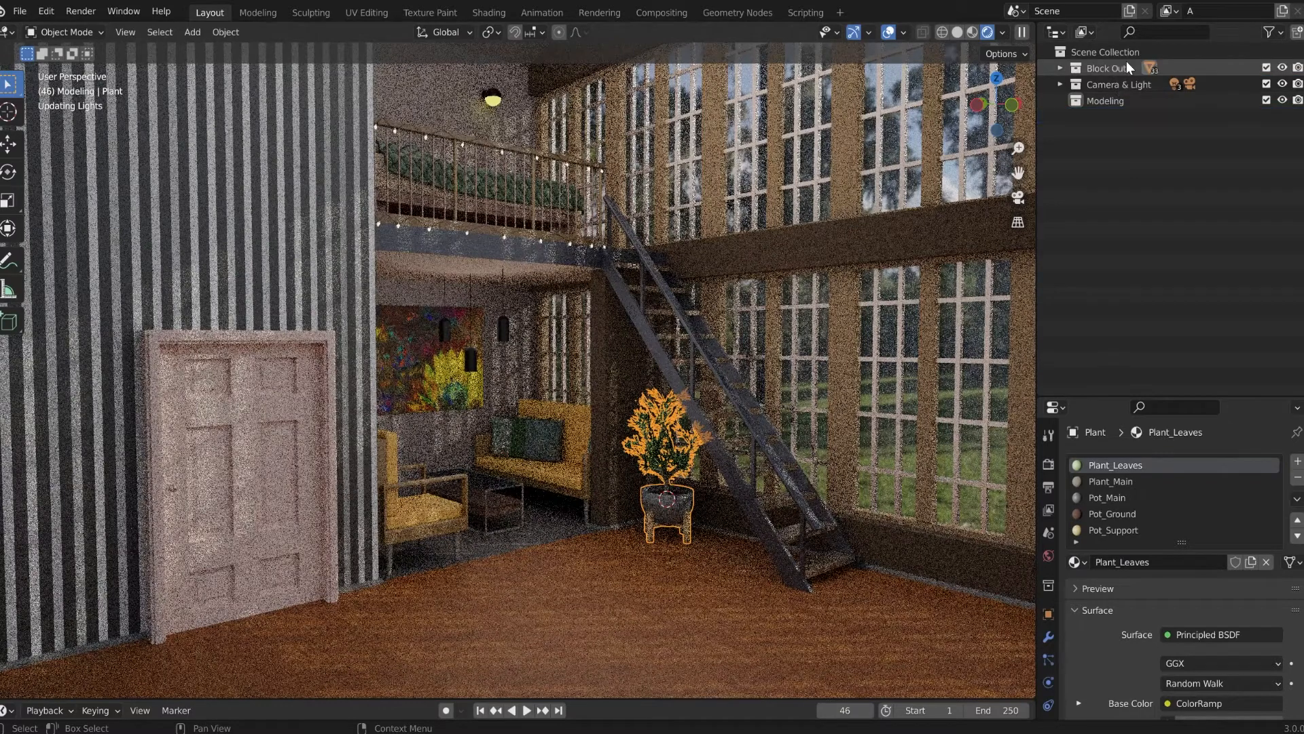
pyautogui.hotkey('alt', 'a')
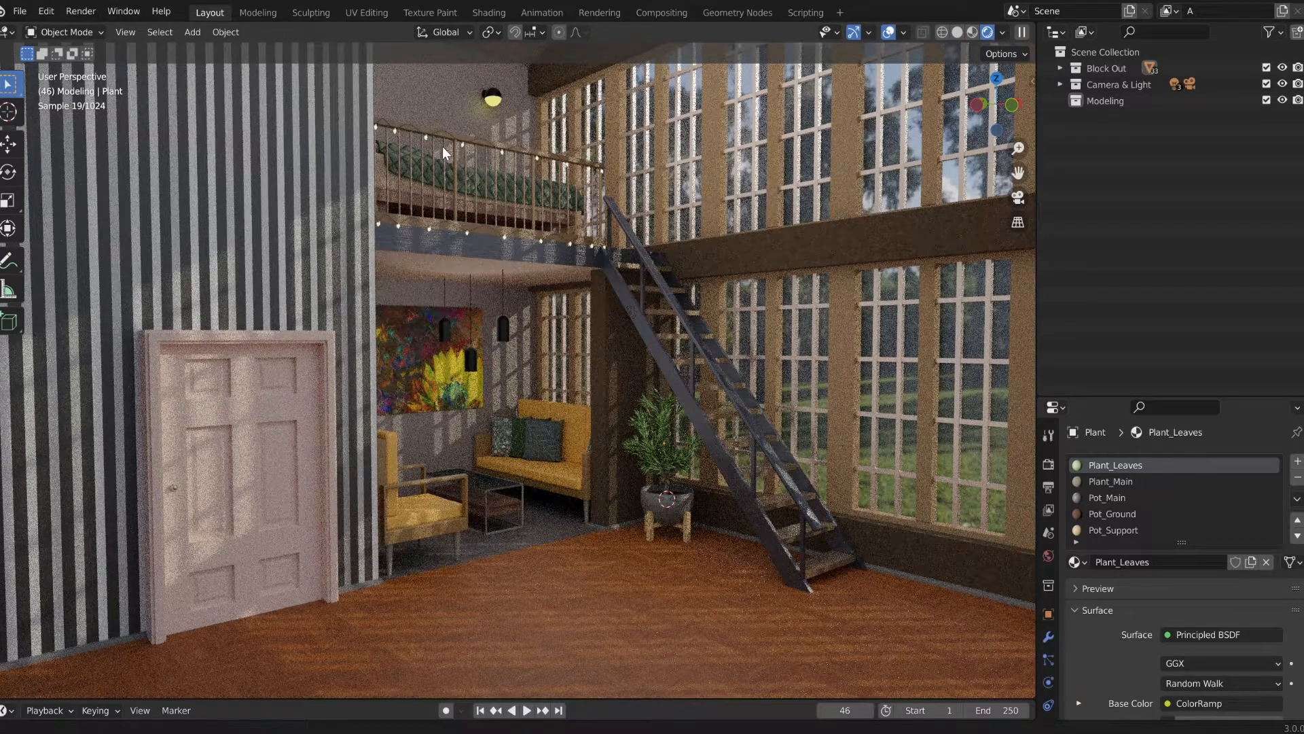
# Step: Set the emission strength of the Light_Bulb material on the loft railing's string lights to 6.1 in the shader nodes
pyautogui.scroll(5, 469, 231)
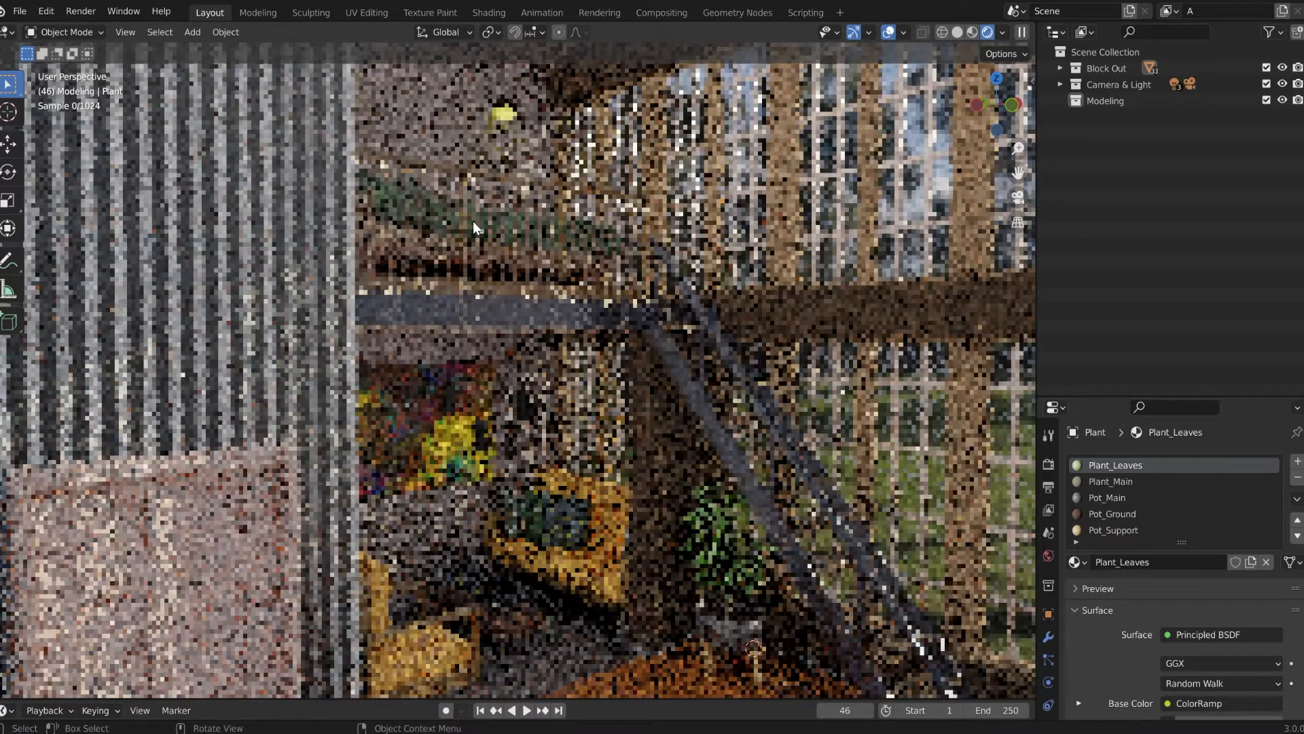
pyautogui.scroll(2, 467, 238)
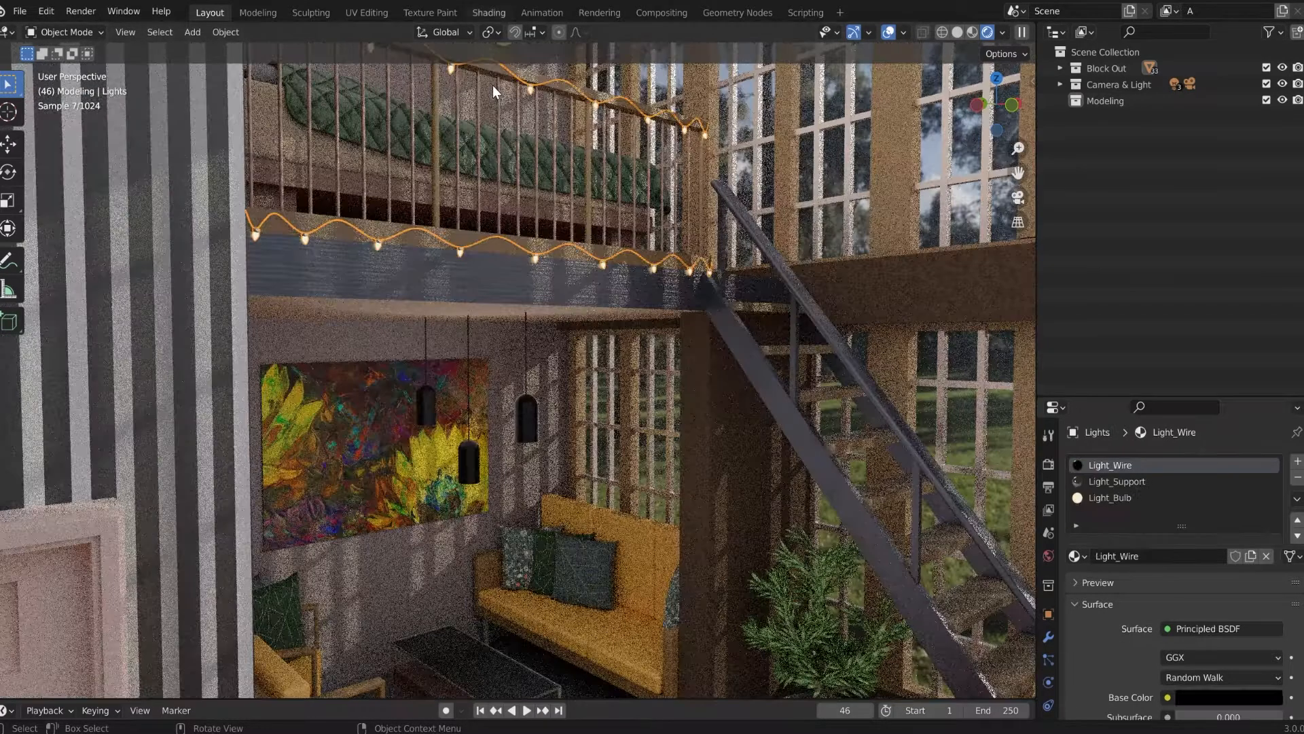
pyautogui.click(488, 12)
pyautogui.scroll(-3, 518, 264)
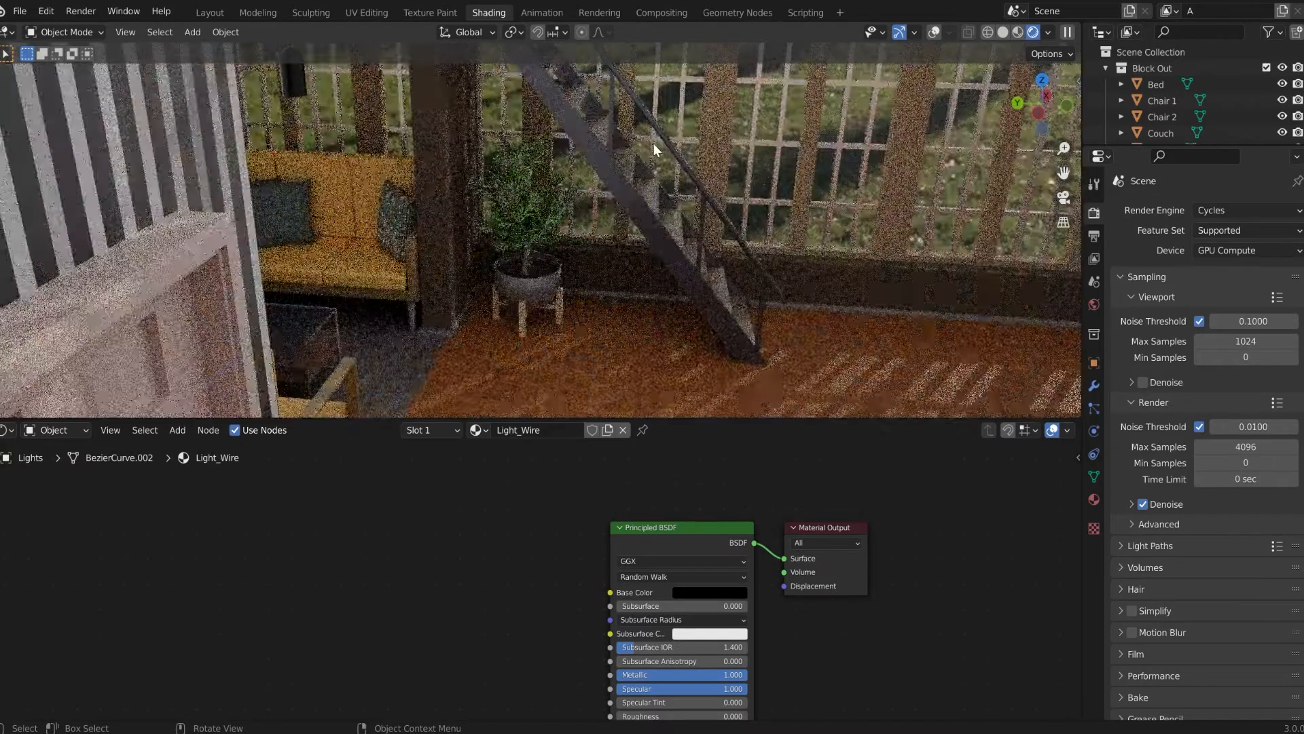
pyautogui.moveTo(652, 143)
pyautogui.mouseDown(button='middle')
pyautogui.moveTo(484, 141)
pyautogui.moveTo(694, 338)
pyautogui.moveTo(699, 253)
pyautogui.moveTo(664, 181)
pyautogui.mouseUp(button='middle')
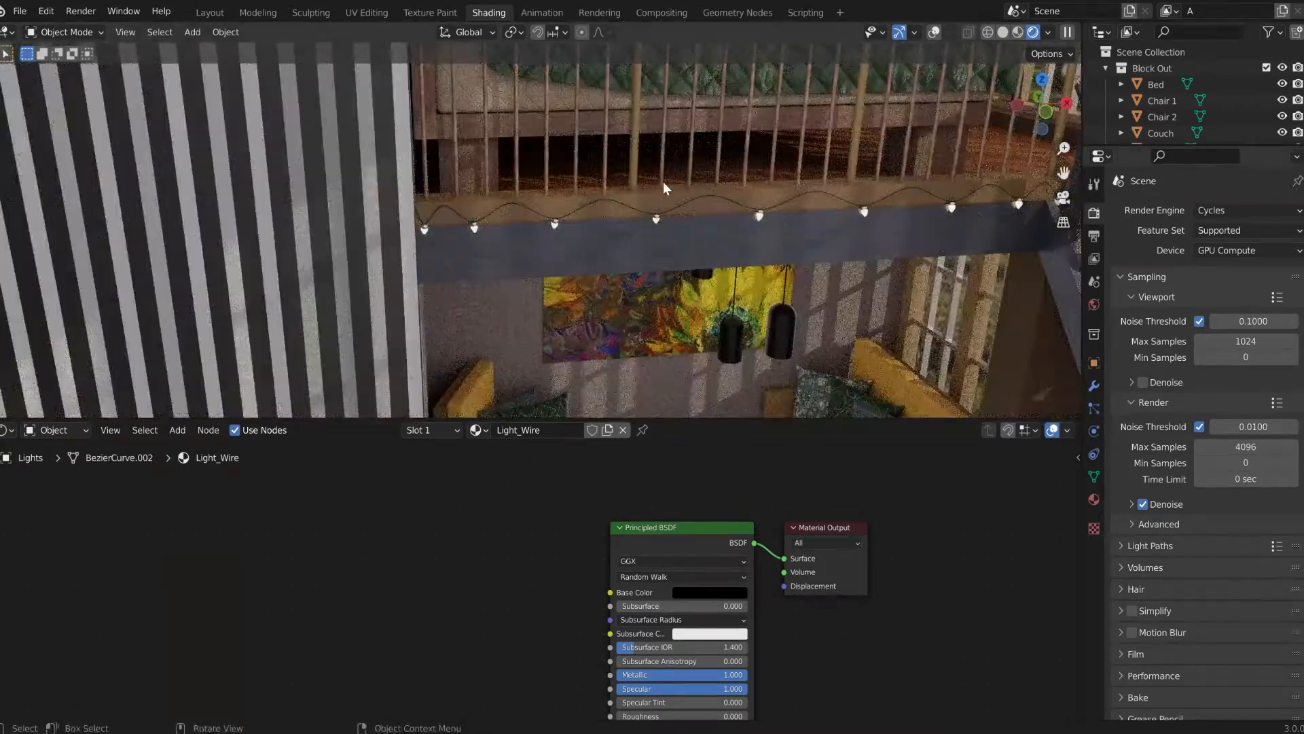
pyautogui.click(1094, 500)
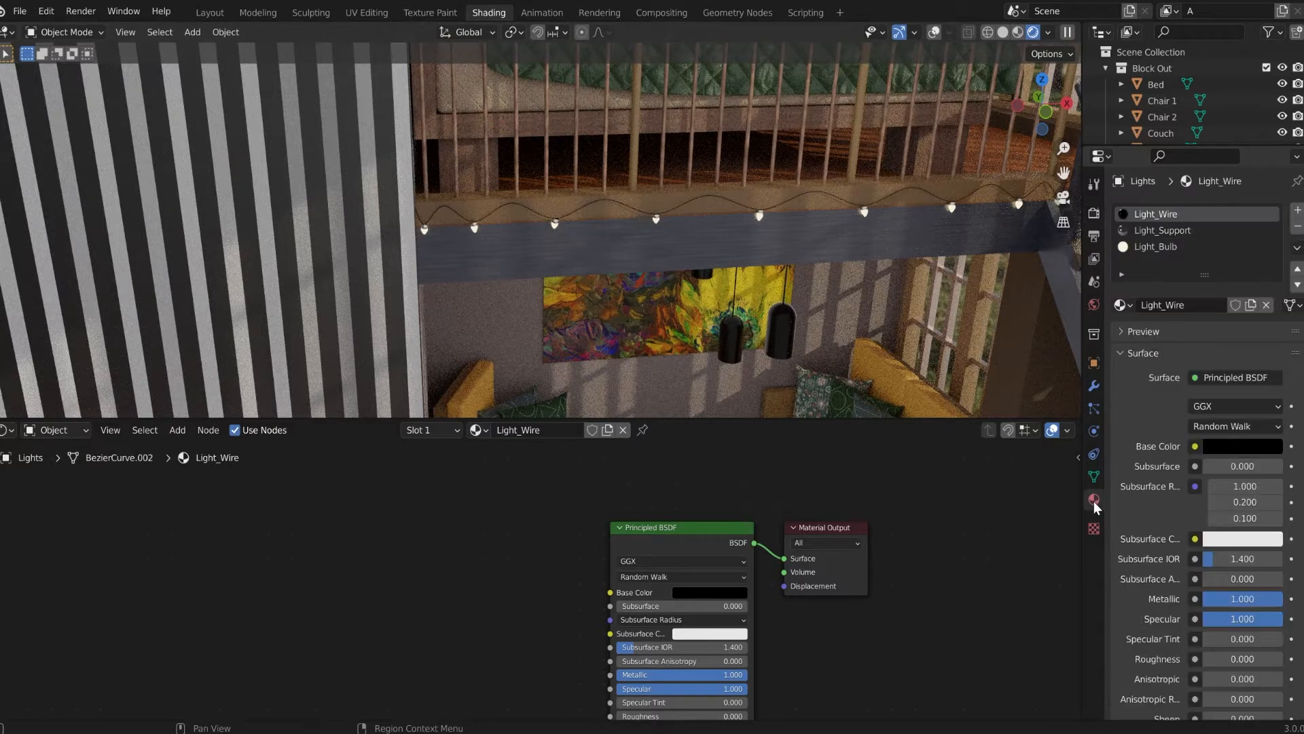
pyautogui.click(1179, 249)
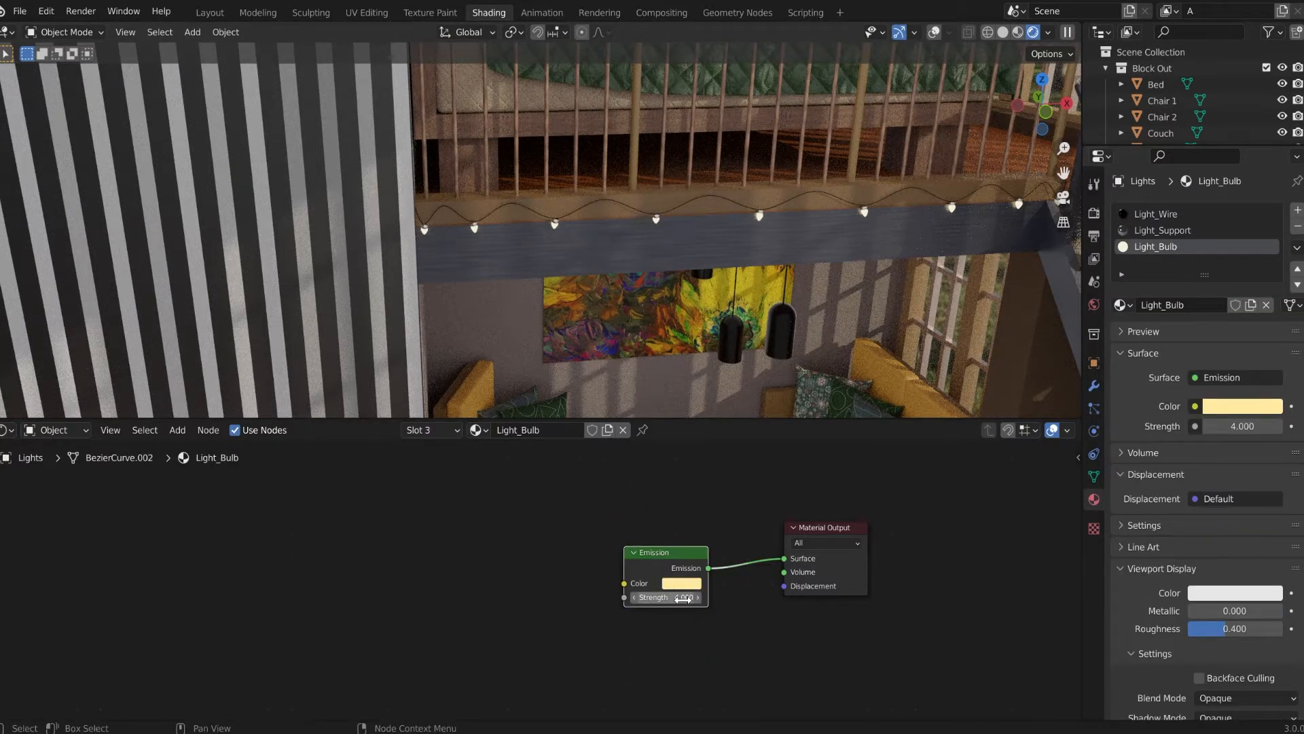
pyautogui.click(670, 598)
pyautogui.moveTo(671, 598); pyautogui.dragTo(706, 598)
# Step: Change the emission color of the Light_Bulb material to a more saturated warm yellow
pyautogui.click(679, 581)
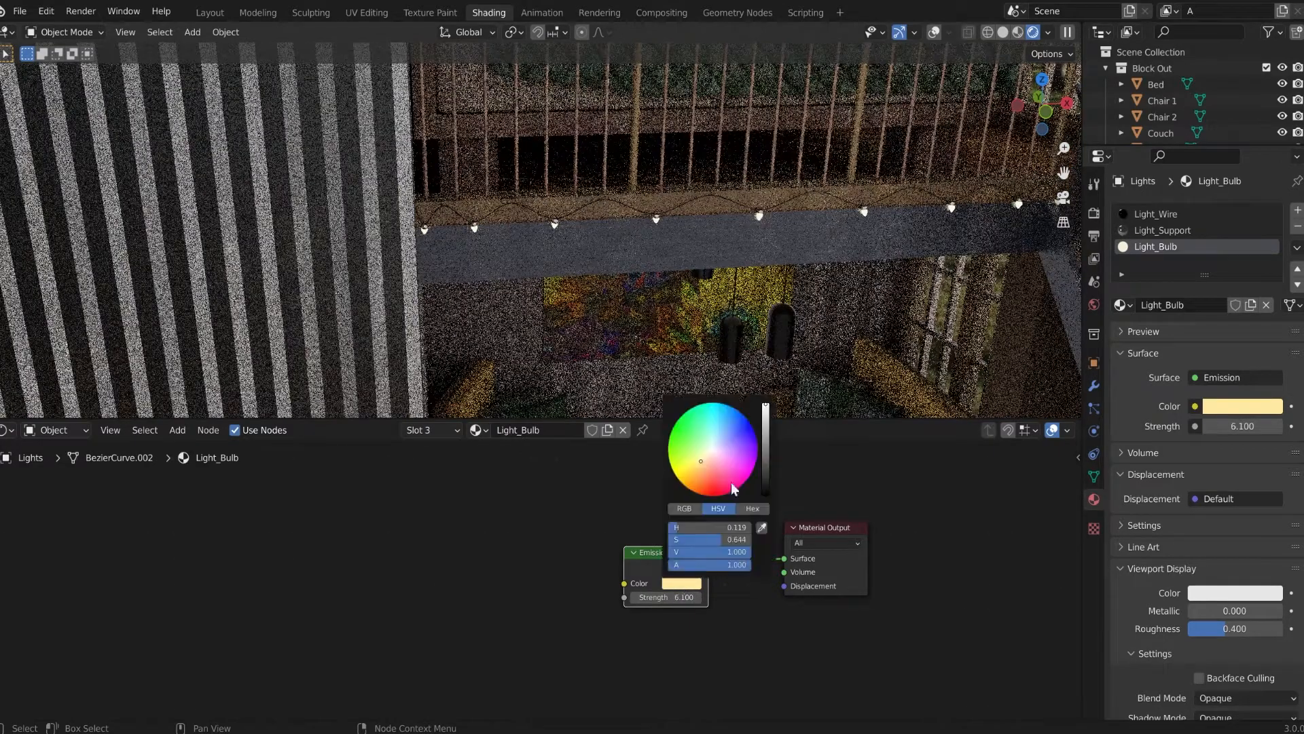
pyautogui.click(694, 469)
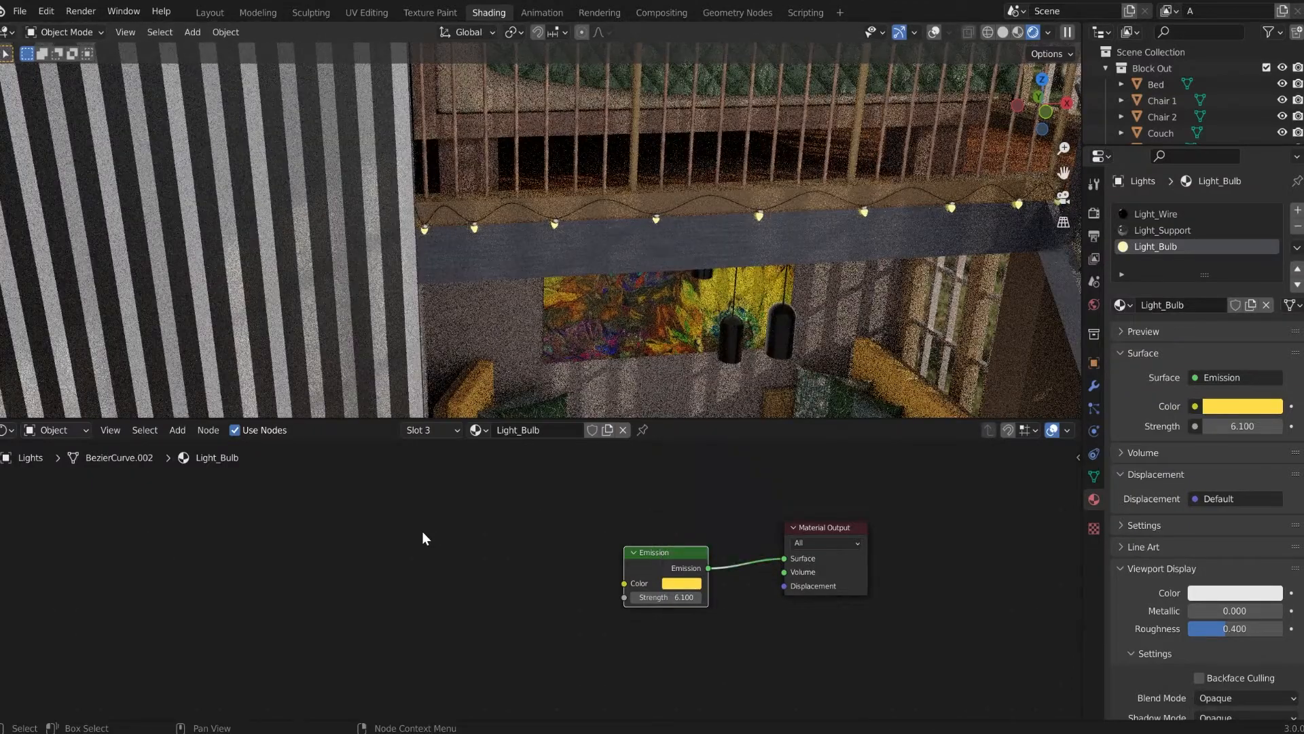
pyautogui.scroll(-5, 505, 275)
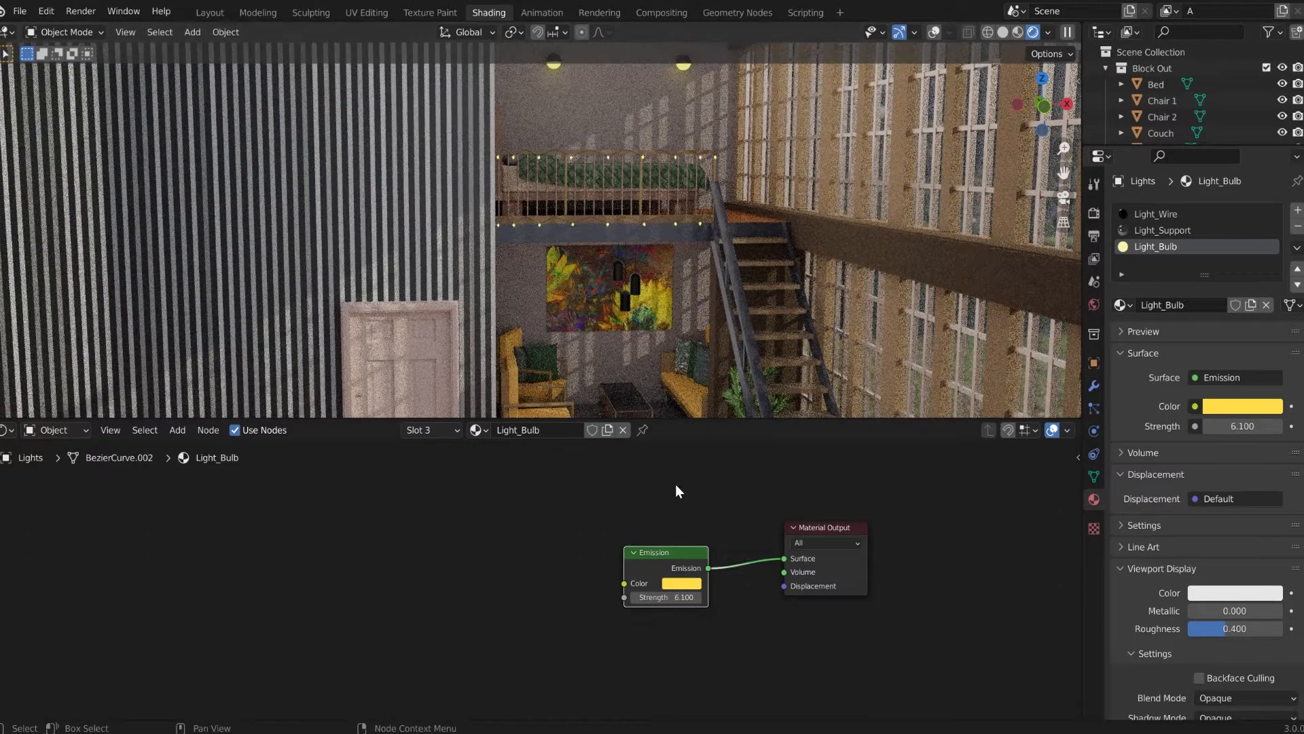
pyautogui.click(682, 583)
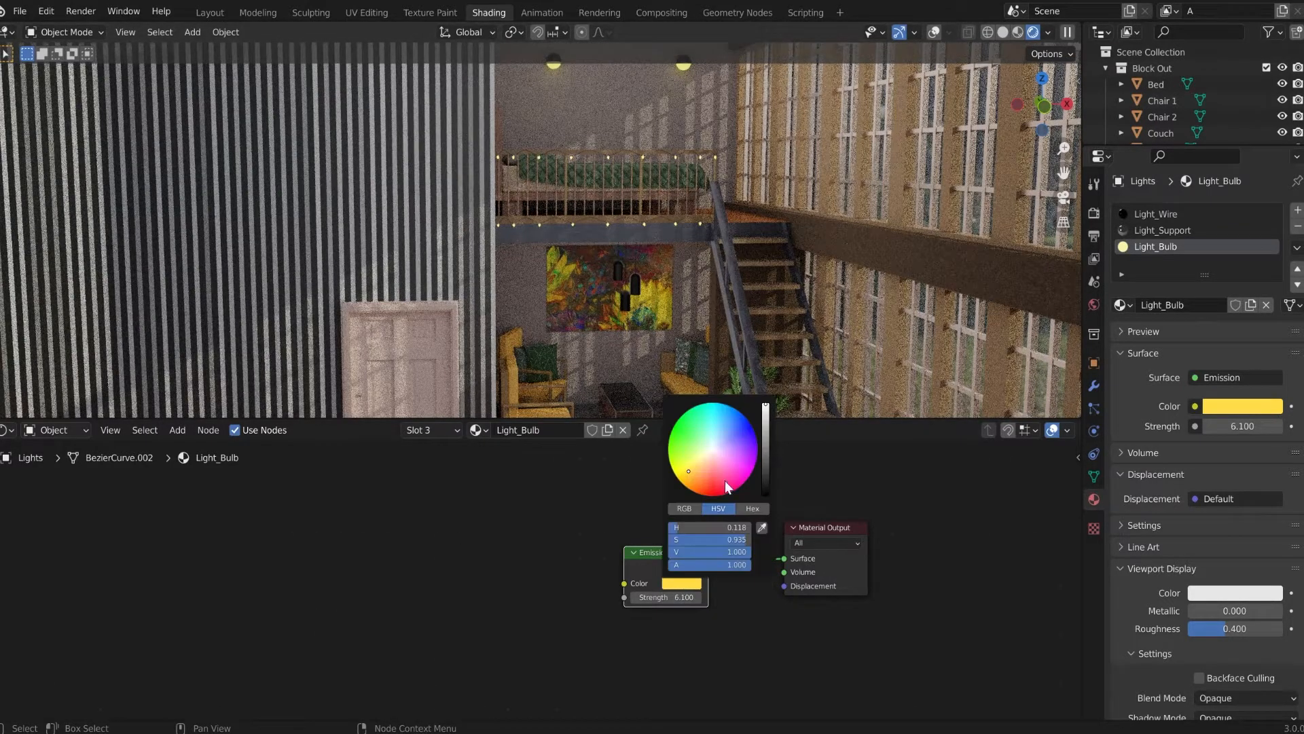
pyautogui.click(685, 476)
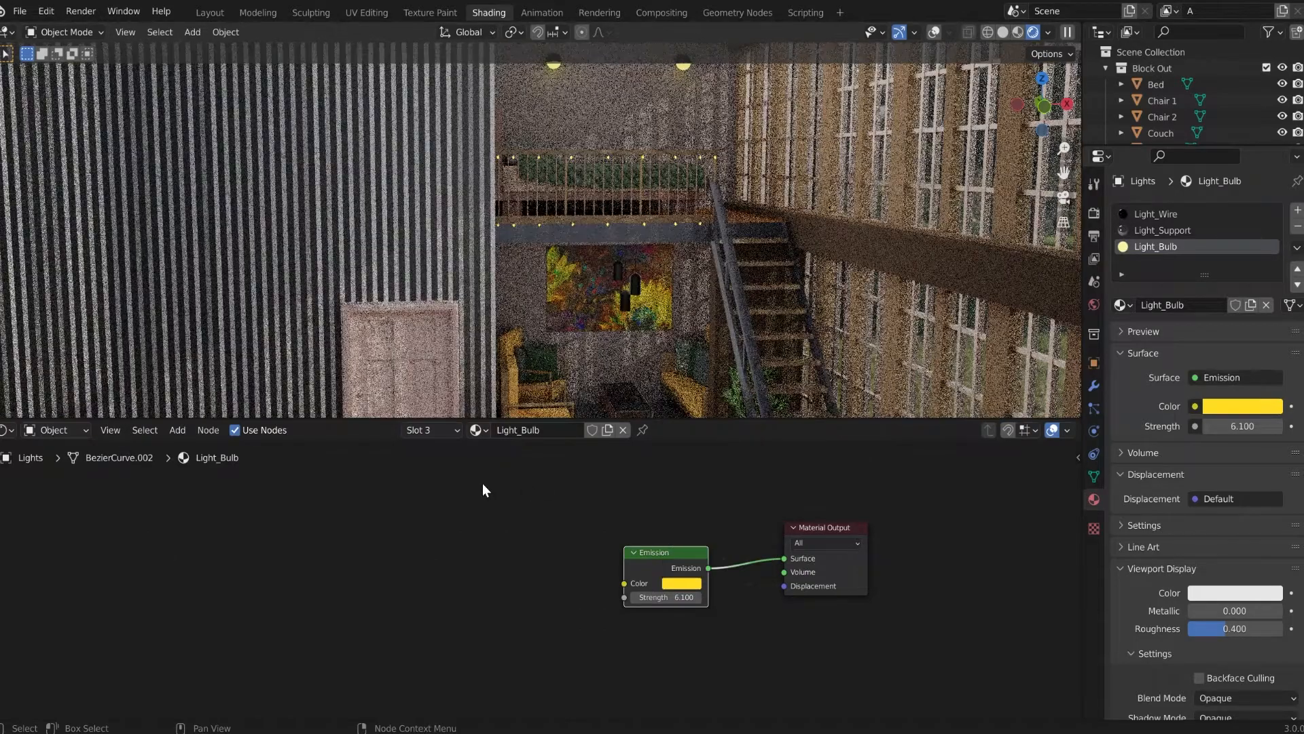
pyautogui.click(680, 584)
pyautogui.click(690, 467)
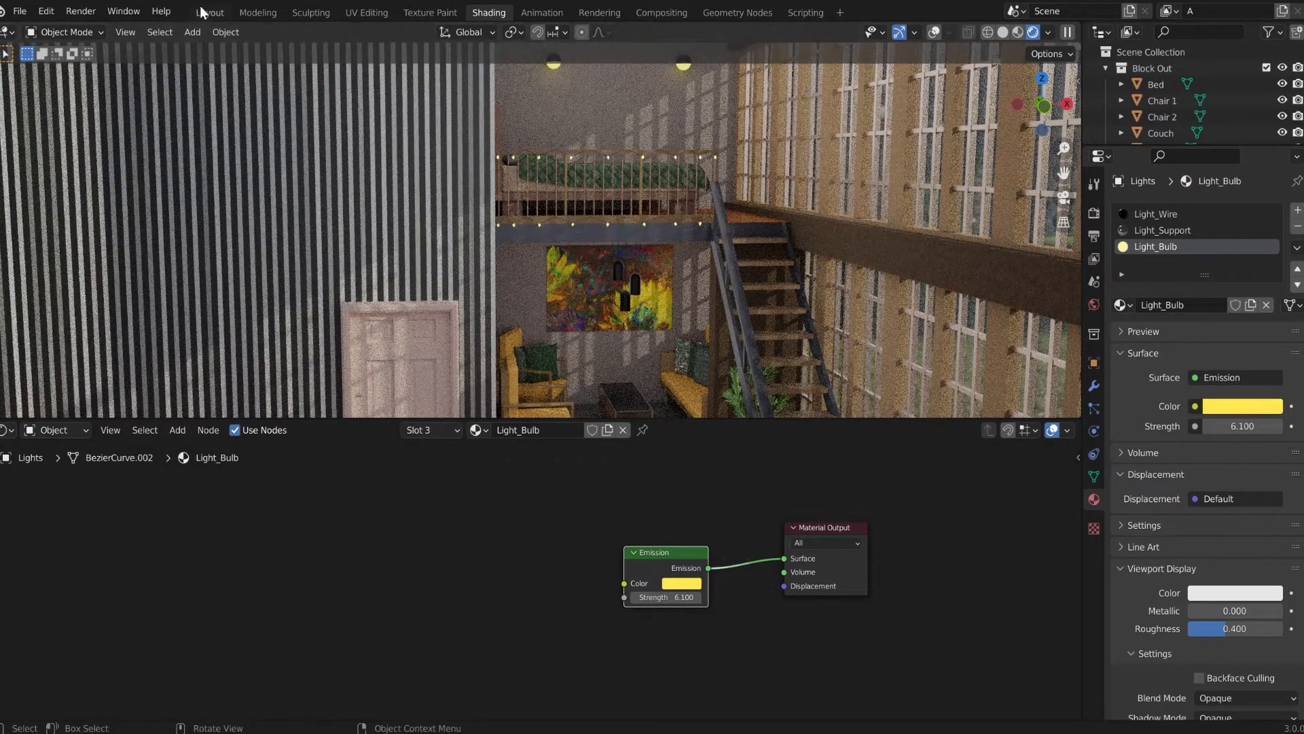
# Step: Set the bed's Bed_Blanket material to Metallic 0.236 and Specular 0.394
pyautogui.click(582, 176)
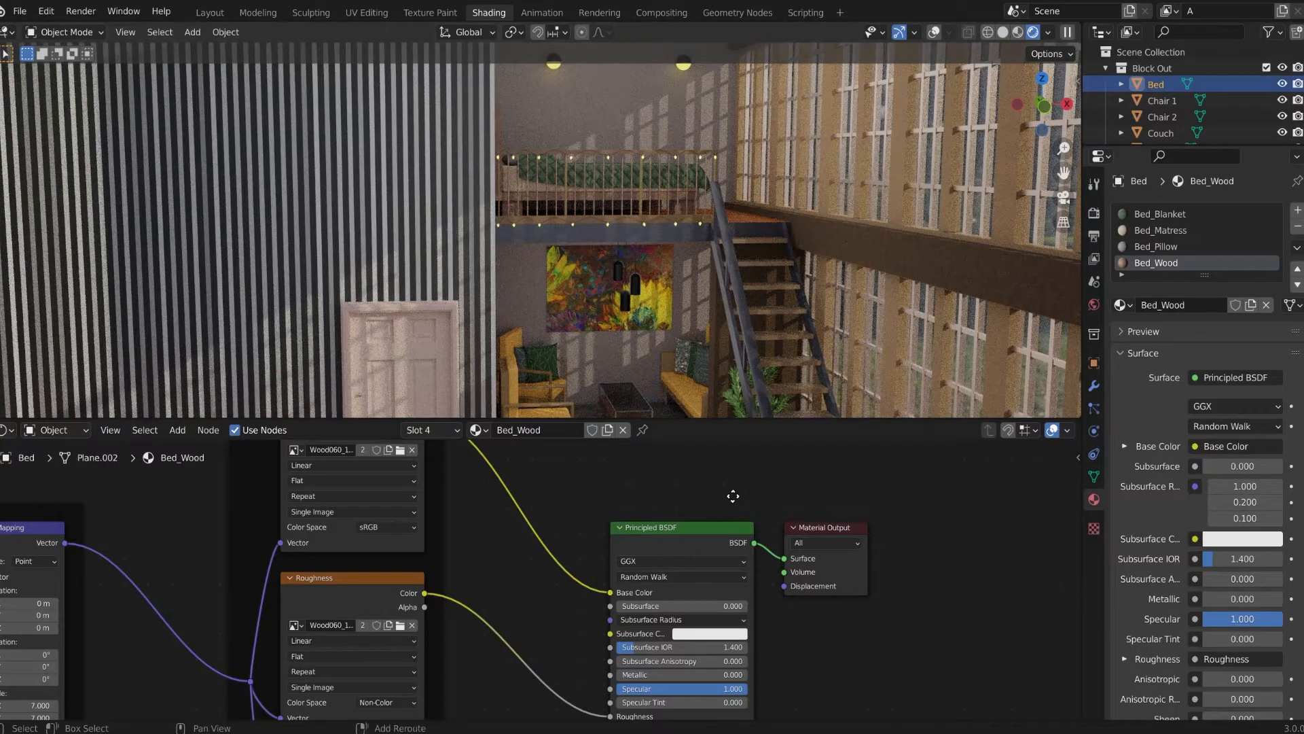
pyautogui.moveTo(733, 496); pyautogui.dragTo(693, 519, button='middle')
pyautogui.moveTo(653, 211); pyautogui.dragTo(635, 261, button='middle')
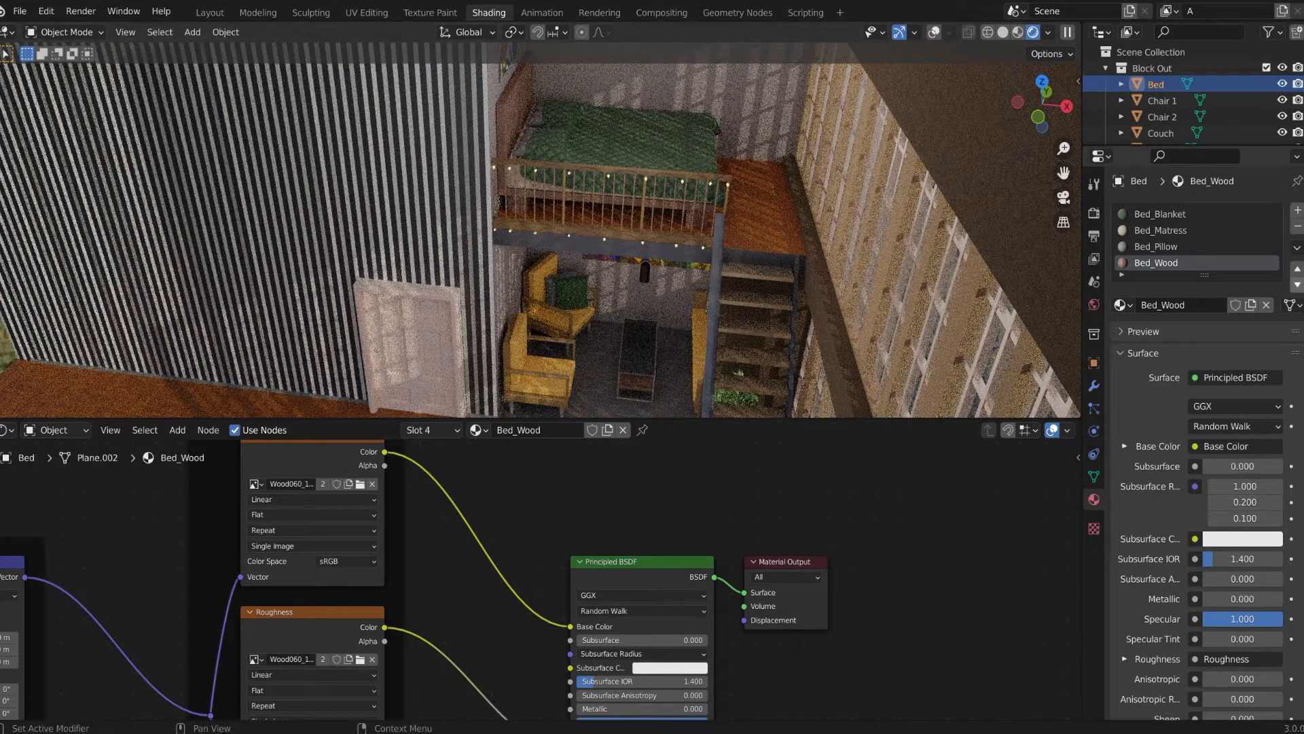
pyautogui.click(1164, 216)
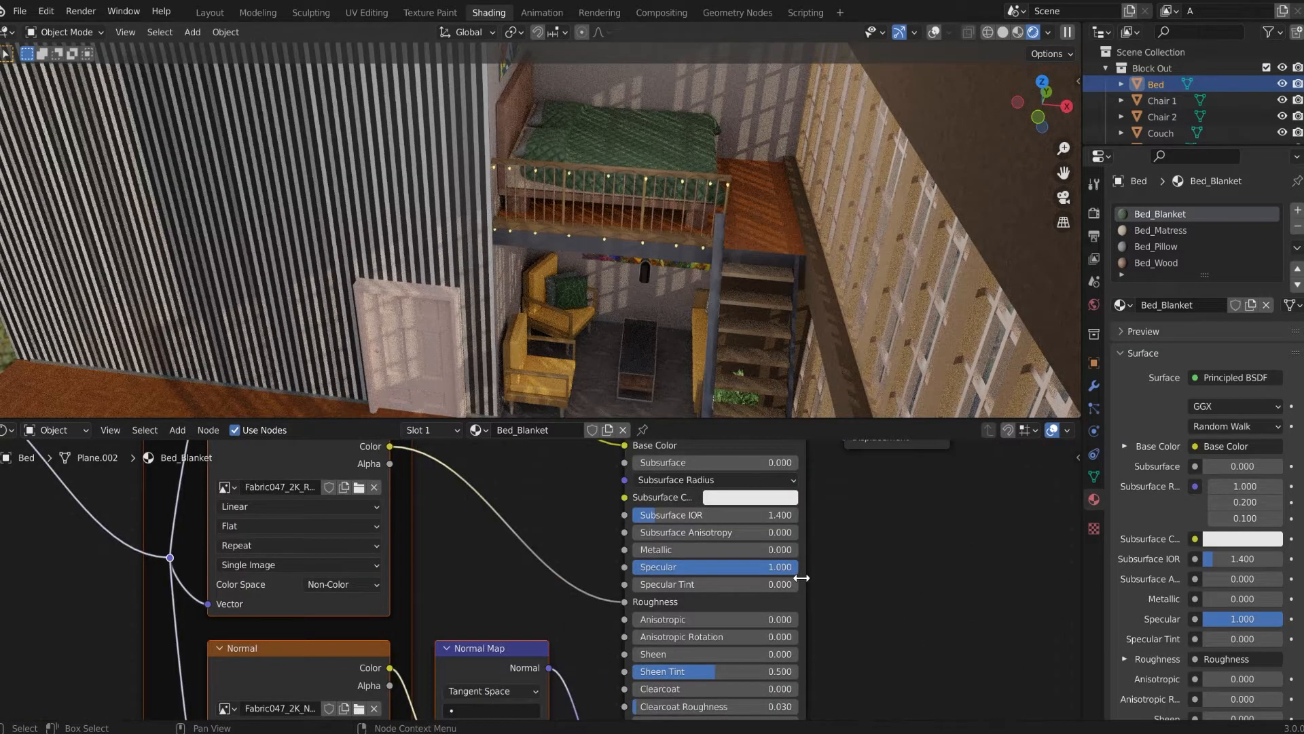
pyautogui.moveTo(782, 567); pyautogui.dragTo(704, 568)
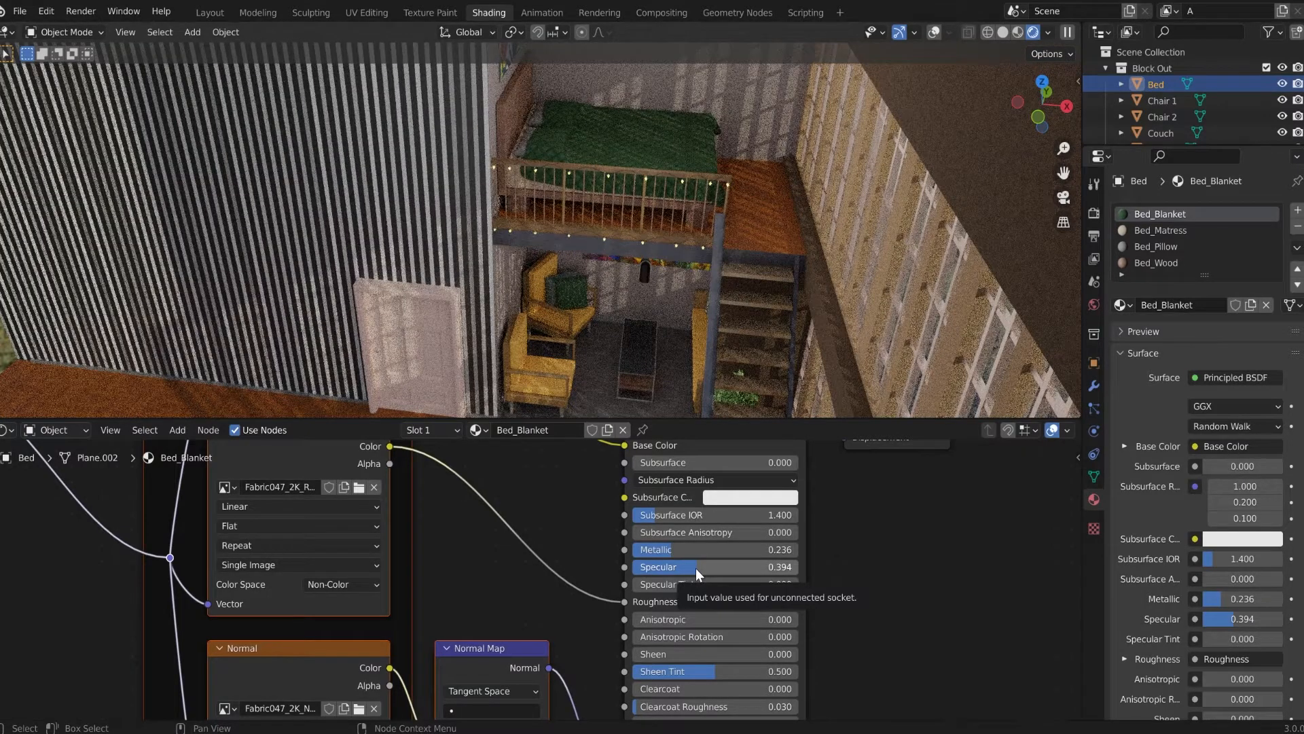
pyautogui.moveTo(611, 308); pyautogui.dragTo(608, 298, button='middle')
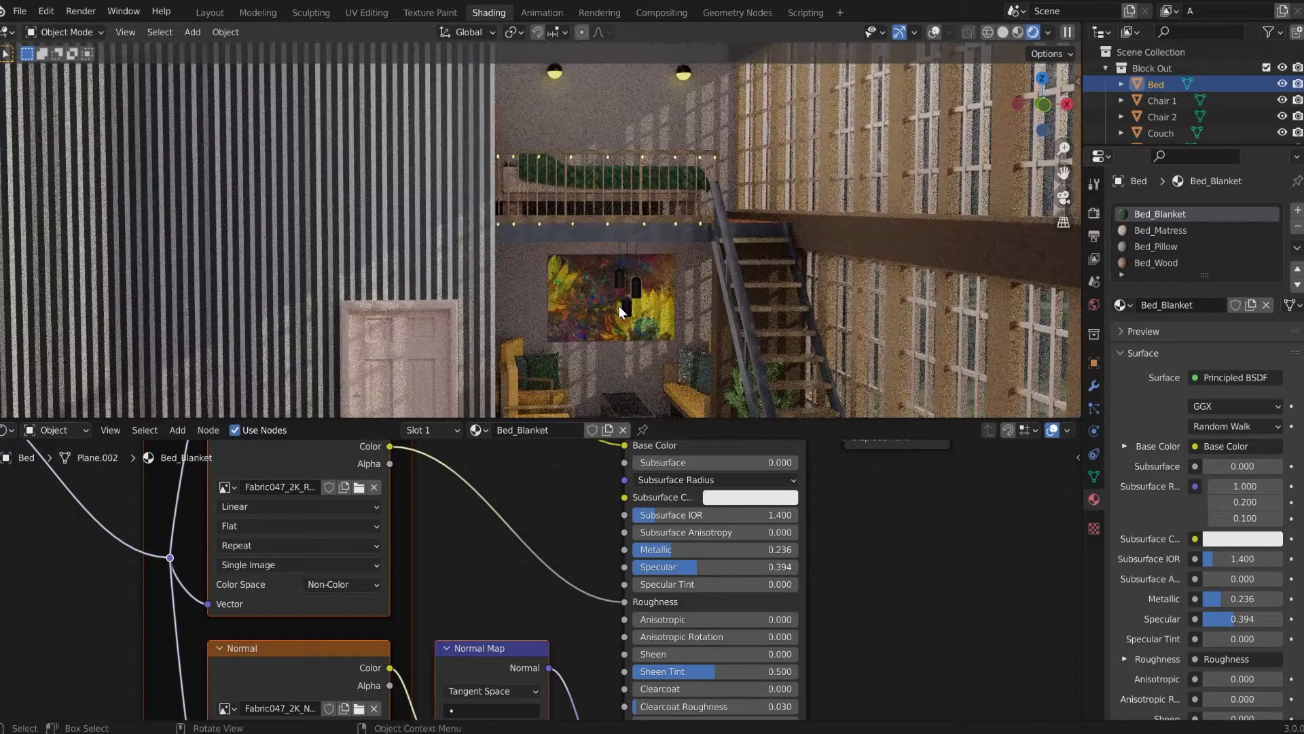